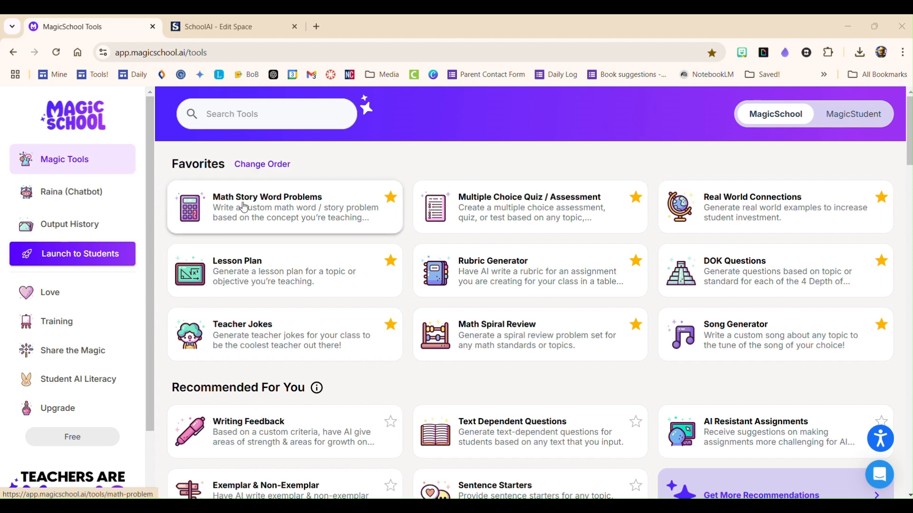
Start a new student room named "Virtual Media Coordinator" and proceed to its tool selection.
{"action": "left_click", "coordinate": [73, 258]}
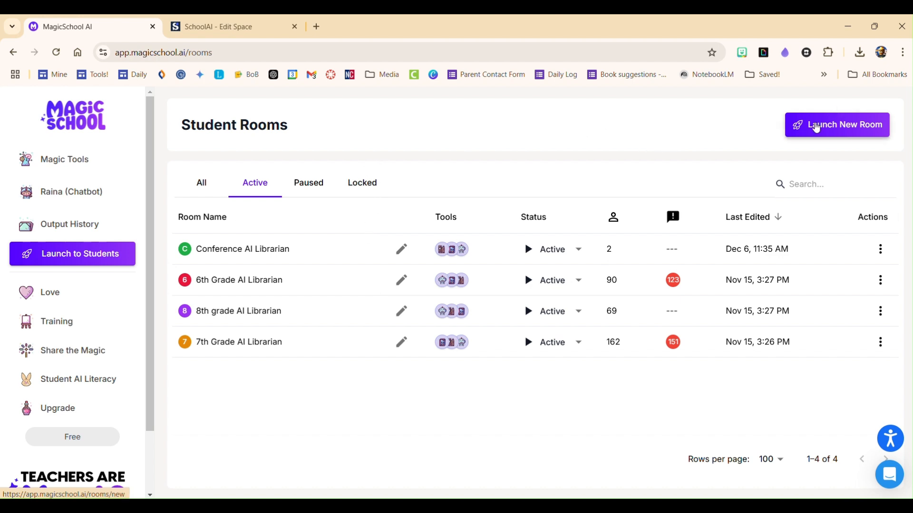
{"action": "left_click", "coordinate": [817, 128]}
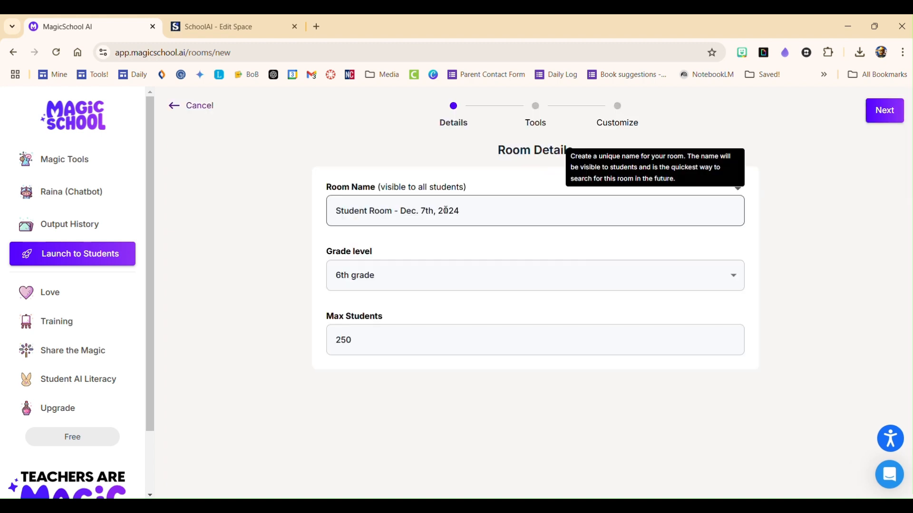
{"action": "double_click", "coordinate": [445, 211]}
{"action": "left_click_drag", "start_coordinate": [403, 215], "coordinate": [309, 218]}
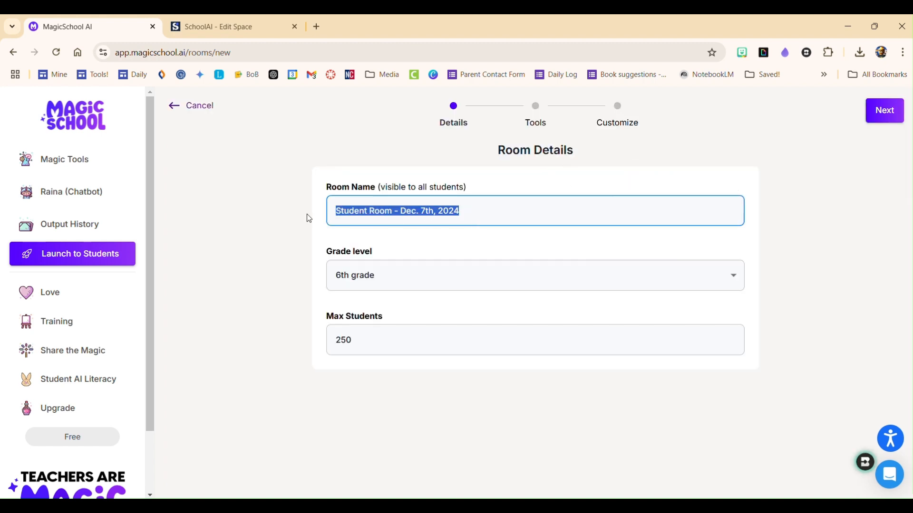
{"action": "type", "text": "Vi"}
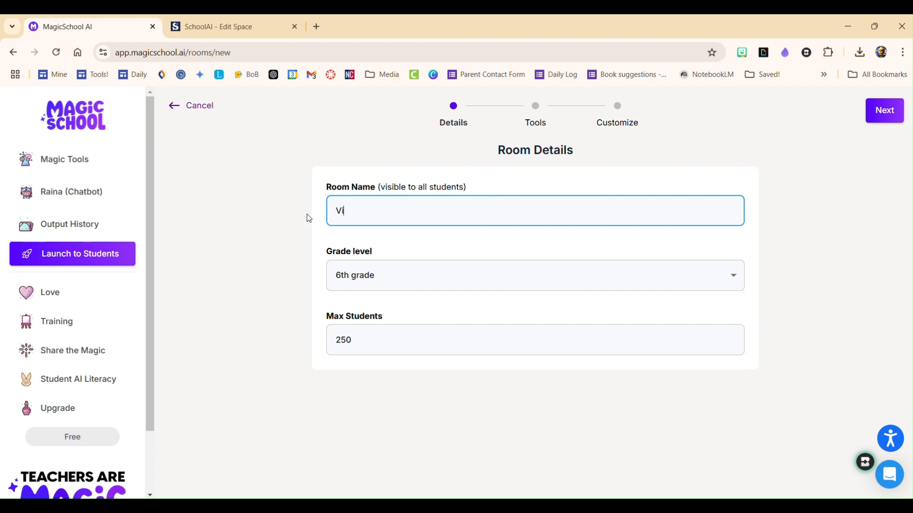
{"action": "type", "text": "rtual Media Coordina"}
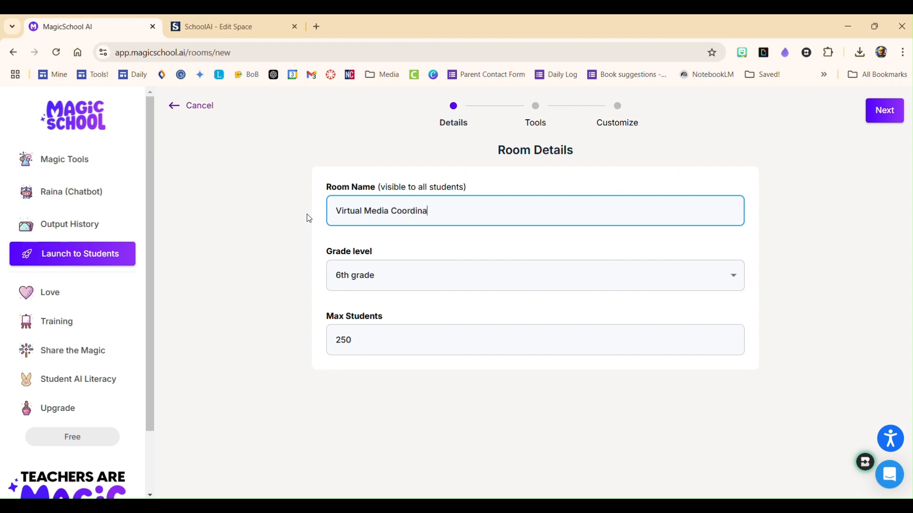
{"action": "type", "text": "tor"}
{"action": "left_click", "coordinate": [566, 331]}
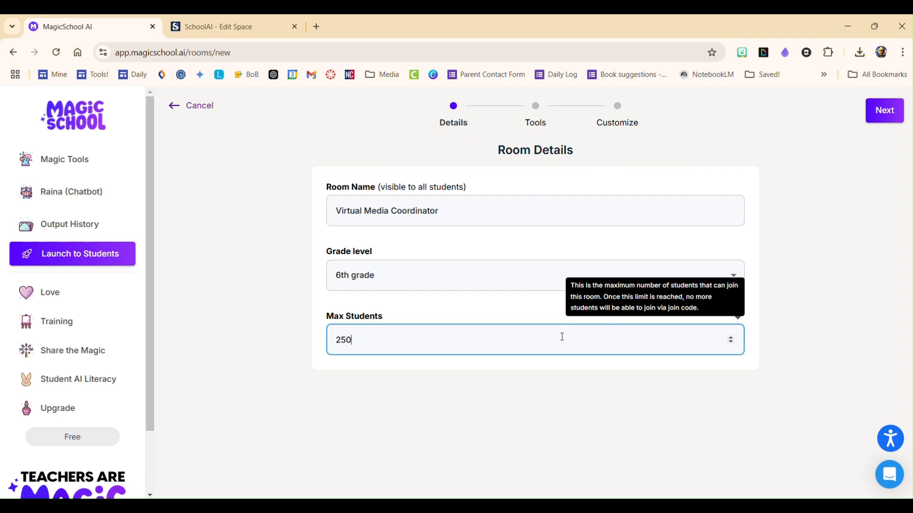
{"action": "left_click", "coordinate": [884, 110]}
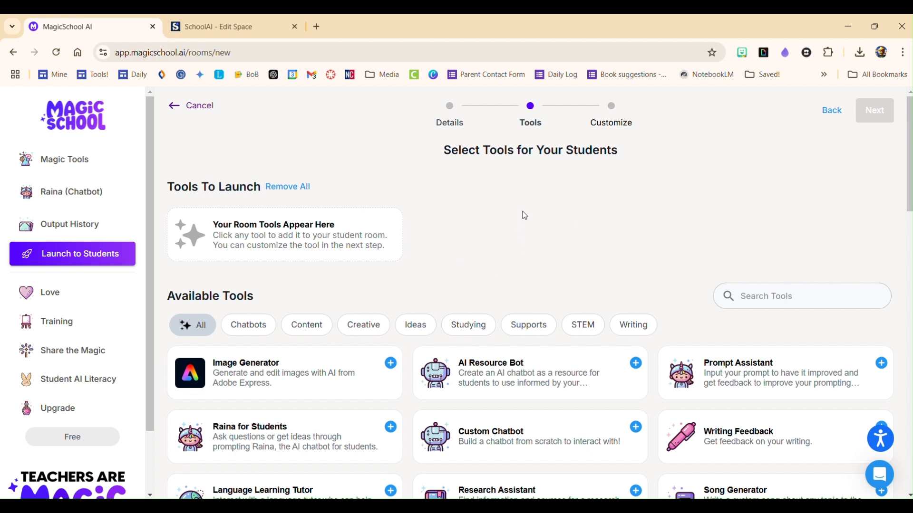
Add the Custom Chatbot and Book Suggestions tools to the student room.
{"action": "scroll", "coordinate": [523, 214], "scroll_direction": "down", "scroll_amount": 1}
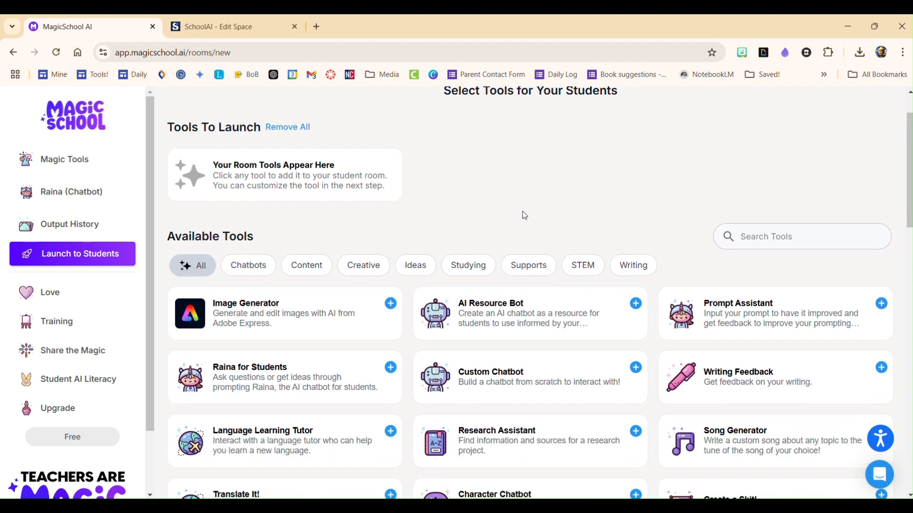
{"action": "left_click", "coordinate": [483, 379]}
{"action": "scroll", "coordinate": [504, 202], "scroll_direction": "down", "scroll_amount": 1}
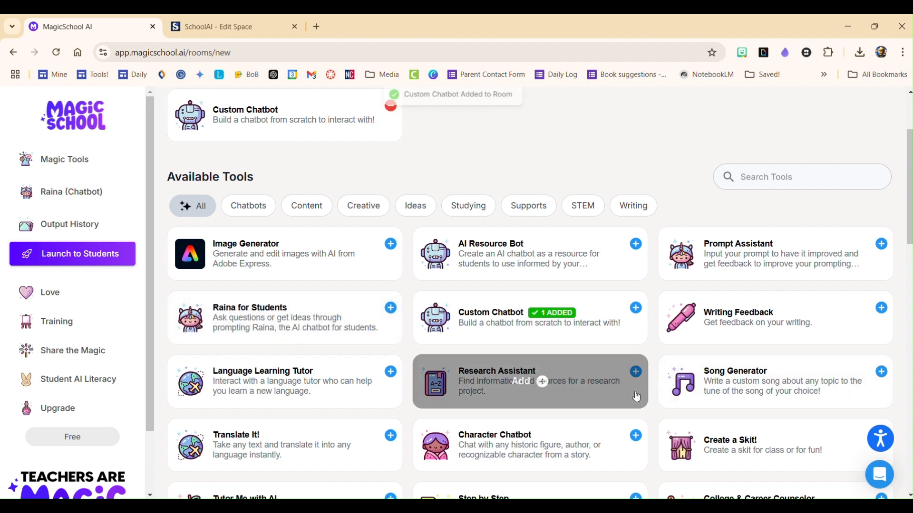
{"action": "scroll", "coordinate": [628, 399], "scroll_direction": "down", "scroll_amount": 1}
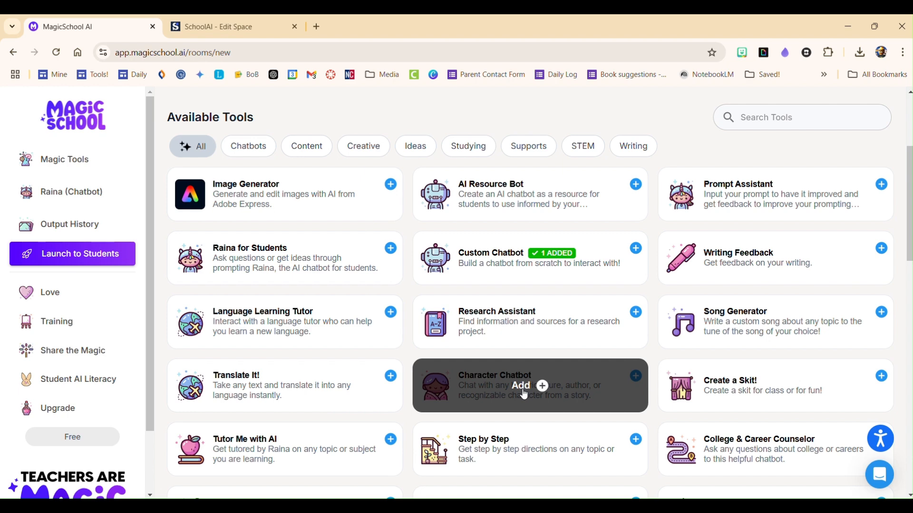
{"action": "scroll", "coordinate": [523, 394], "scroll_direction": "down", "scroll_amount": 1}
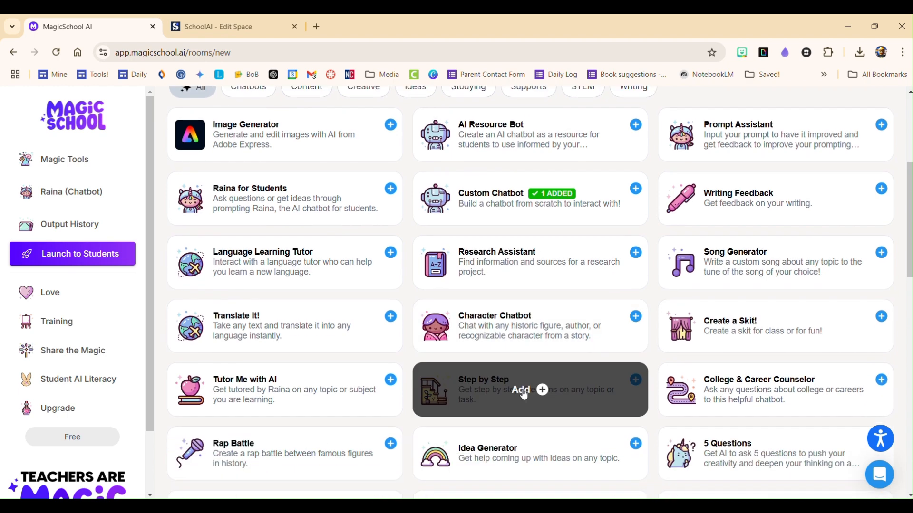
{"action": "scroll", "coordinate": [524, 394], "scroll_direction": "down", "scroll_amount": 1}
{"action": "scroll", "coordinate": [520, 430], "scroll_direction": "down", "scroll_amount": 1}
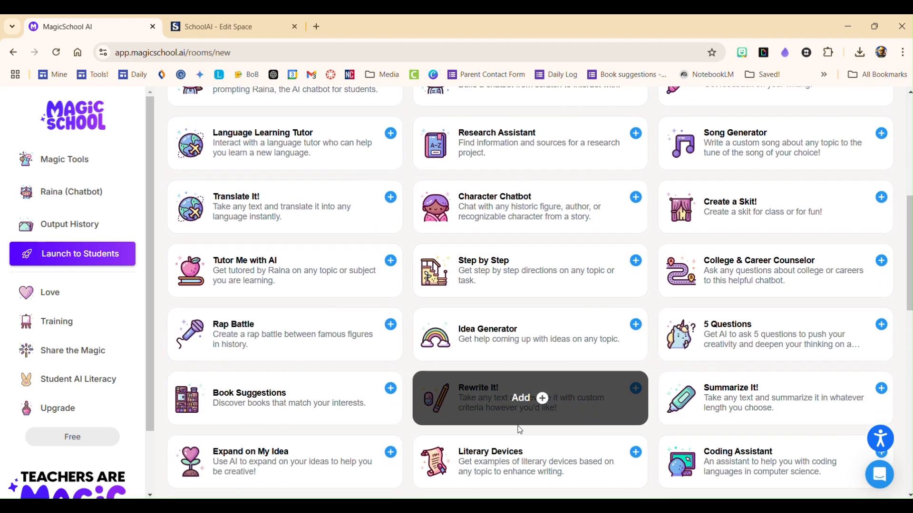
{"action": "left_click", "coordinate": [265, 401]}
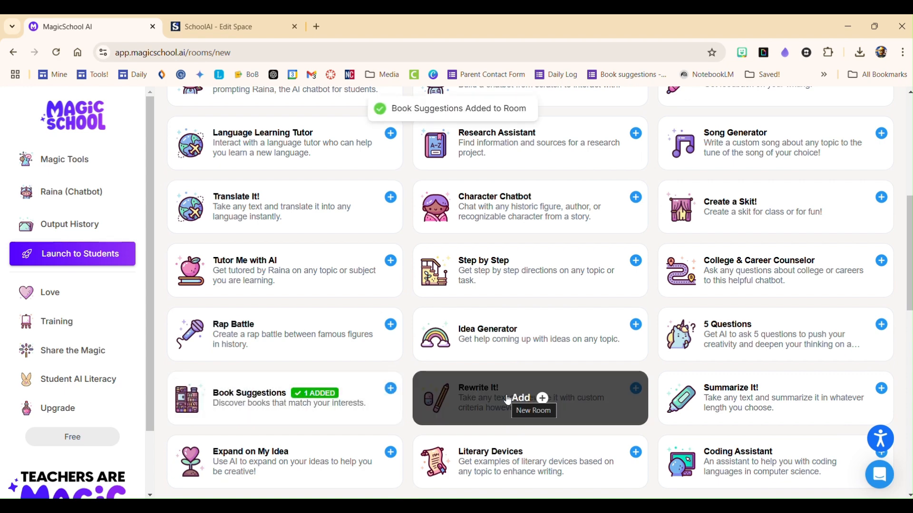
Look through the rest of the available student tools for others that suit the room.
{"action": "scroll", "coordinate": [507, 400], "scroll_direction": "down", "scroll_amount": 1}
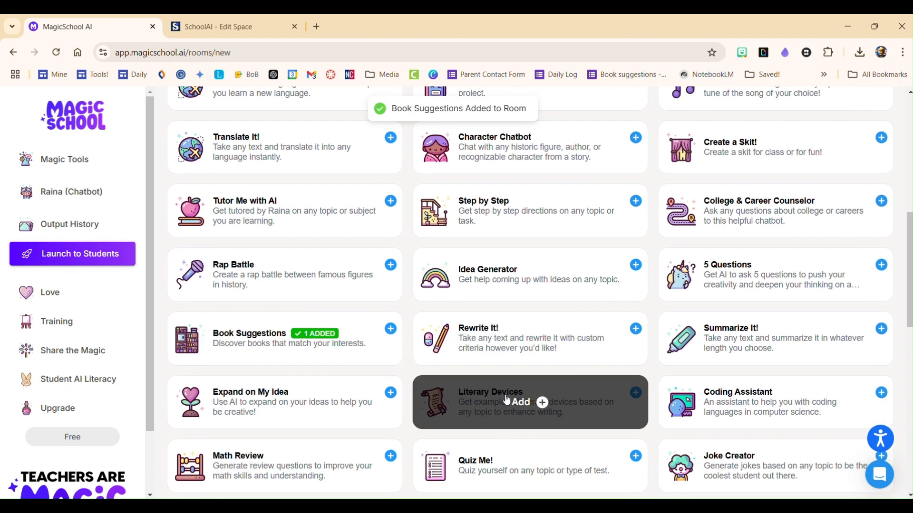
{"action": "scroll", "coordinate": [507, 400], "scroll_direction": "down", "scroll_amount": 1}
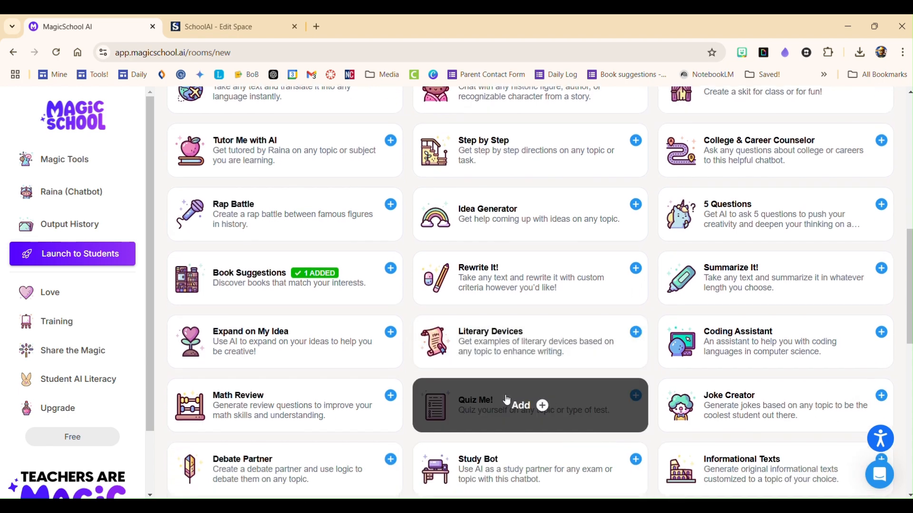
{"action": "scroll", "coordinate": [507, 400], "scroll_direction": "down", "scroll_amount": 1}
{"action": "scroll", "coordinate": [507, 400], "scroll_direction": "down", "scroll_amount": 1}
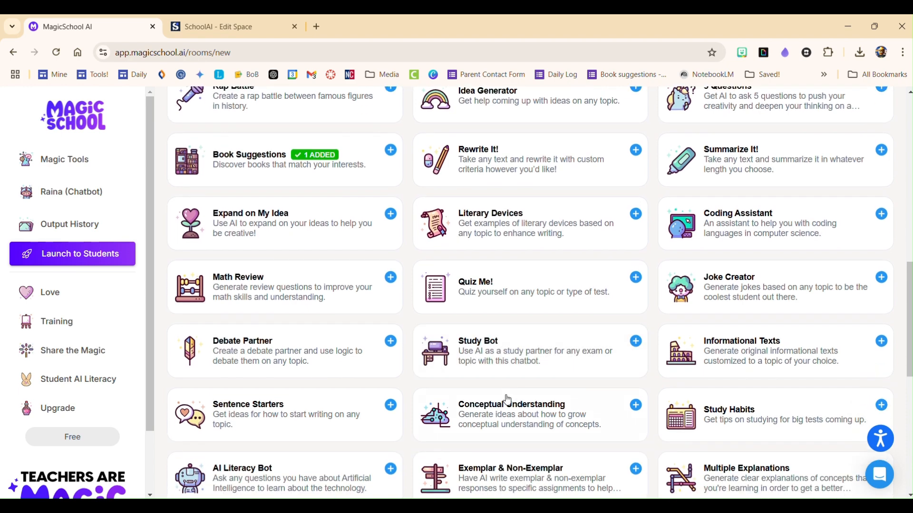
{"action": "scroll", "coordinate": [504, 394], "scroll_direction": "down", "scroll_amount": 1}
{"action": "scroll", "coordinate": [504, 394], "scroll_direction": "down", "scroll_amount": 1}
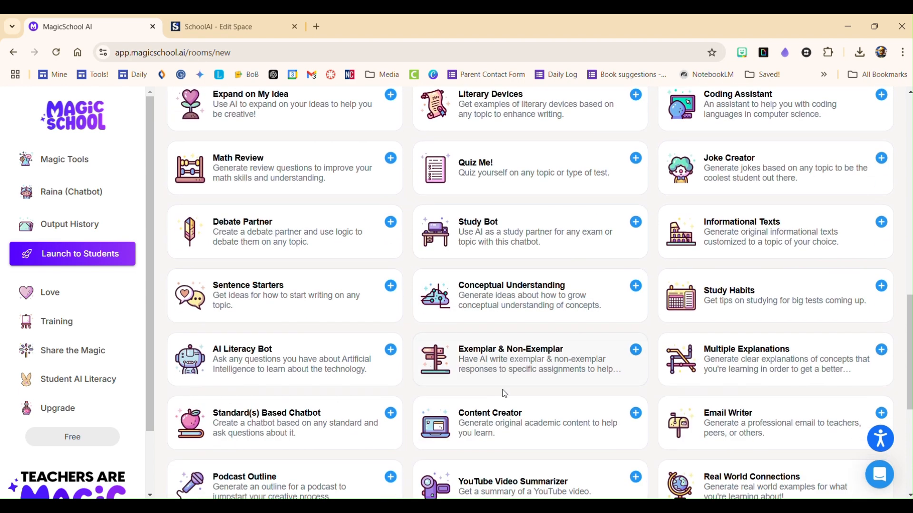
{"action": "scroll", "coordinate": [505, 394], "scroll_direction": "down", "scroll_amount": 1}
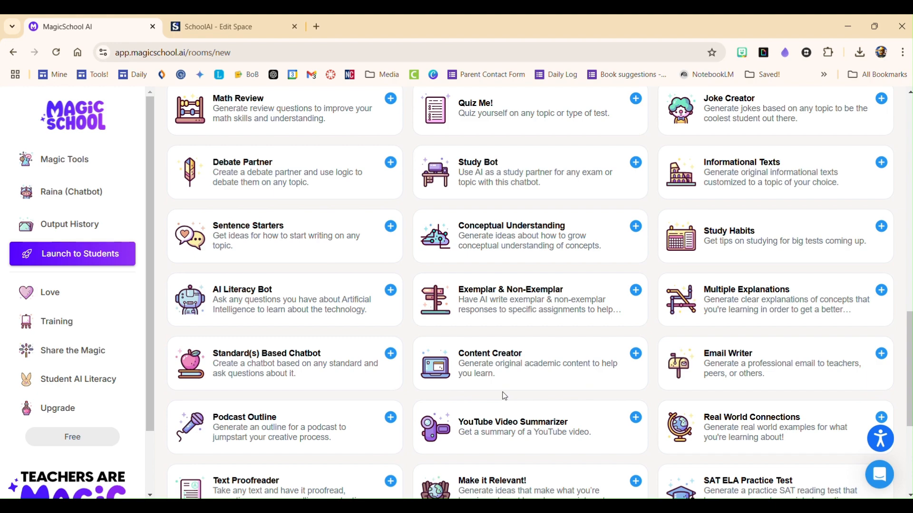
{"action": "scroll", "coordinate": [504, 396], "scroll_direction": "up", "scroll_amount": 6}
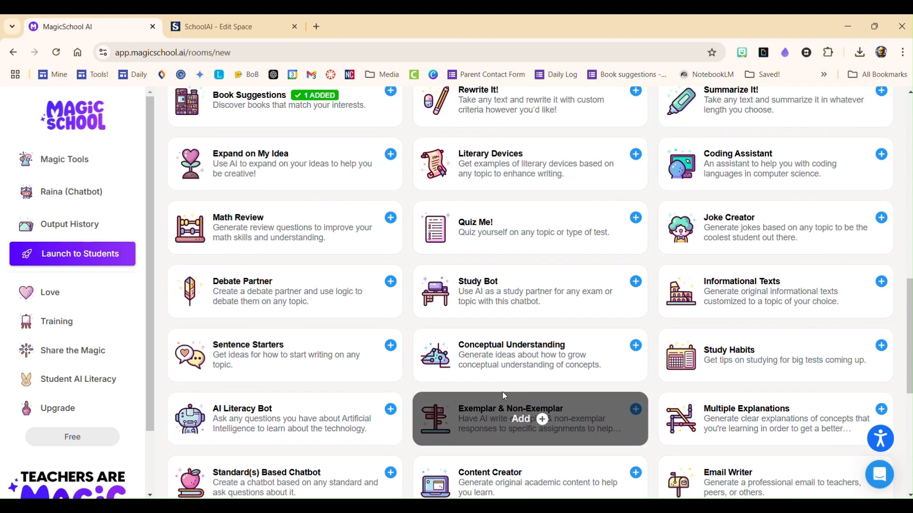
{"action": "scroll", "coordinate": [503, 382], "scroll_direction": "up", "scroll_amount": 2}
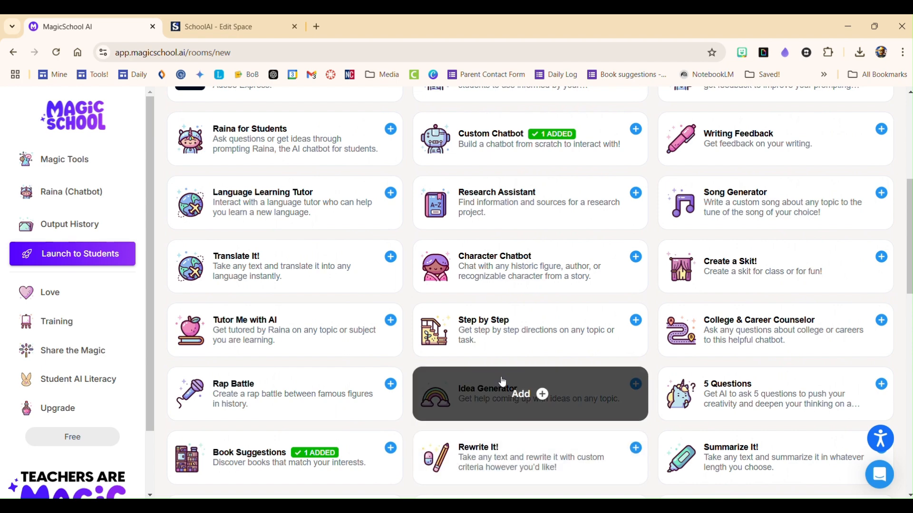
{"action": "scroll", "coordinate": [504, 375], "scroll_direction": "up", "scroll_amount": 1}
{"action": "scroll", "coordinate": [503, 361], "scroll_direction": "up", "scroll_amount": 2}
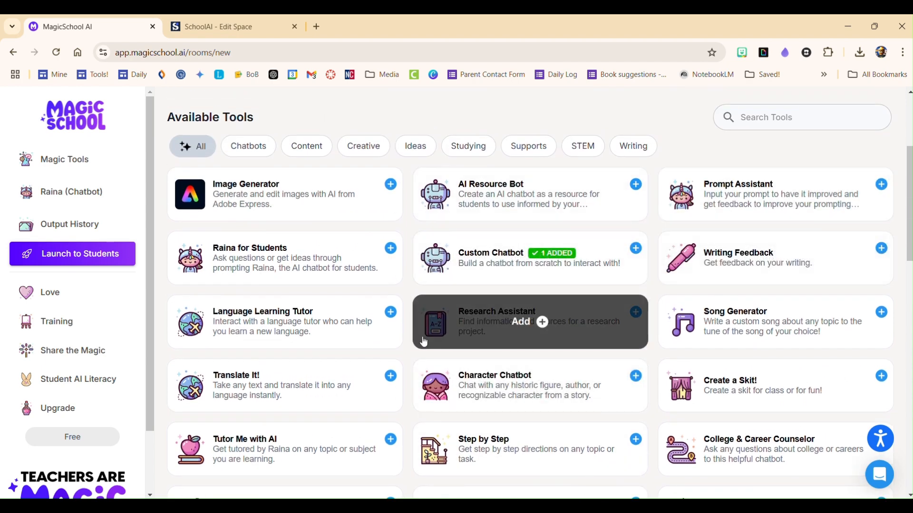
Add the Research Assistant tool to the room and proceed to customizing the tools.
{"action": "scroll", "coordinate": [518, 375], "scroll_direction": "down", "scroll_amount": 3}
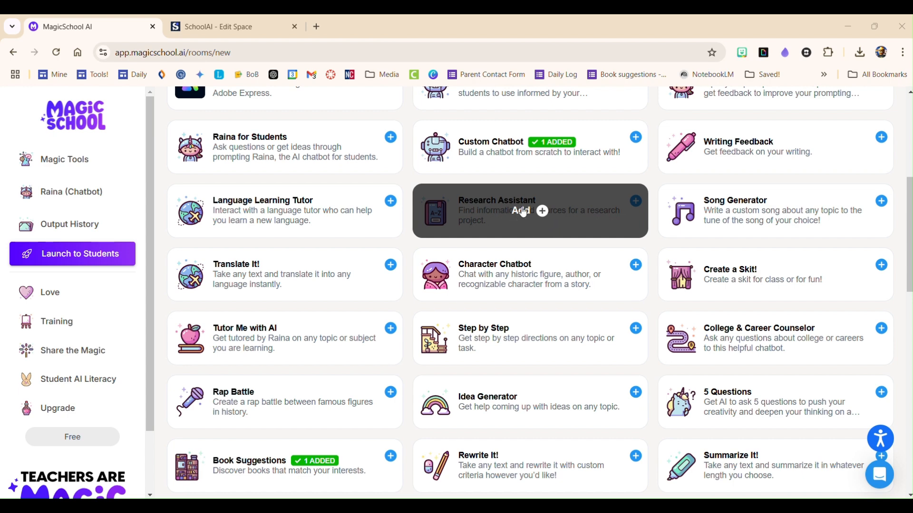
{"action": "left_click", "coordinate": [530, 212]}
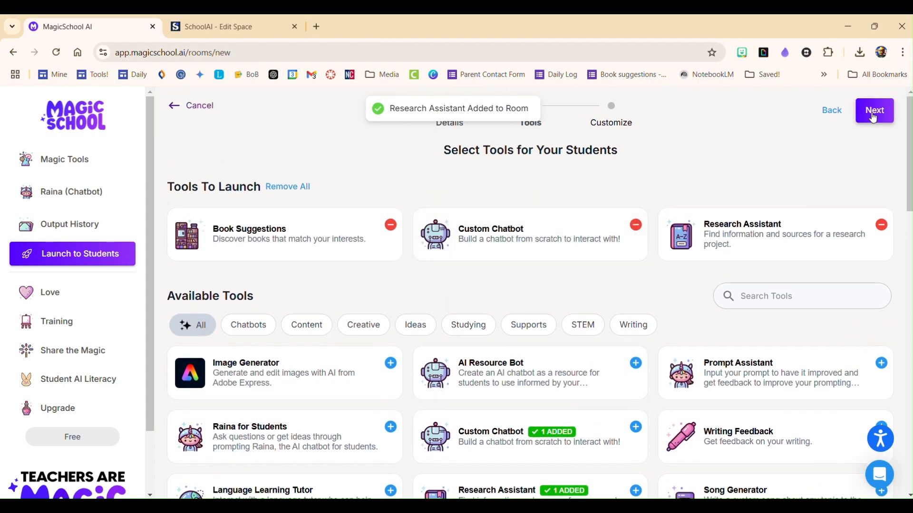
{"action": "left_click", "coordinate": [874, 112]}
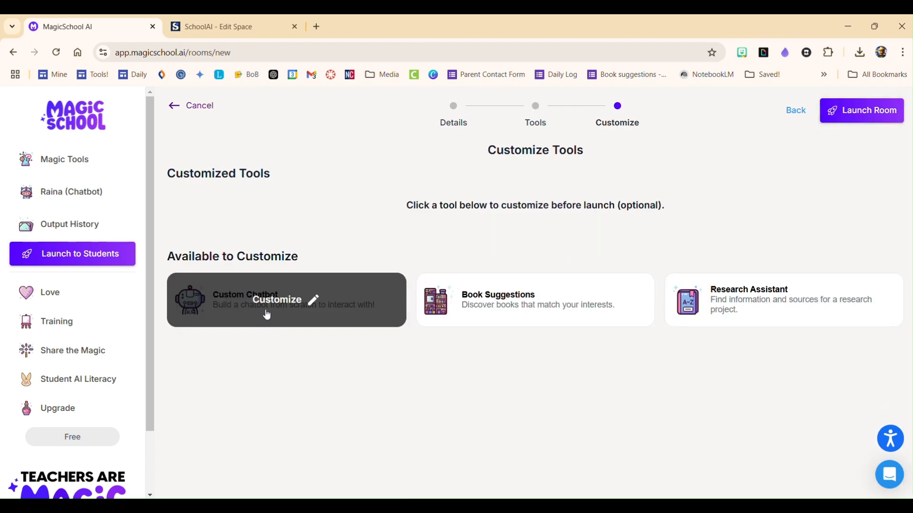
Review the Research Assistant's customization options and student preview, and leave them without making changes.
{"action": "left_click", "coordinate": [767, 306]}
{"action": "scroll", "coordinate": [293, 340], "scroll_direction": "down", "scroll_amount": 3}
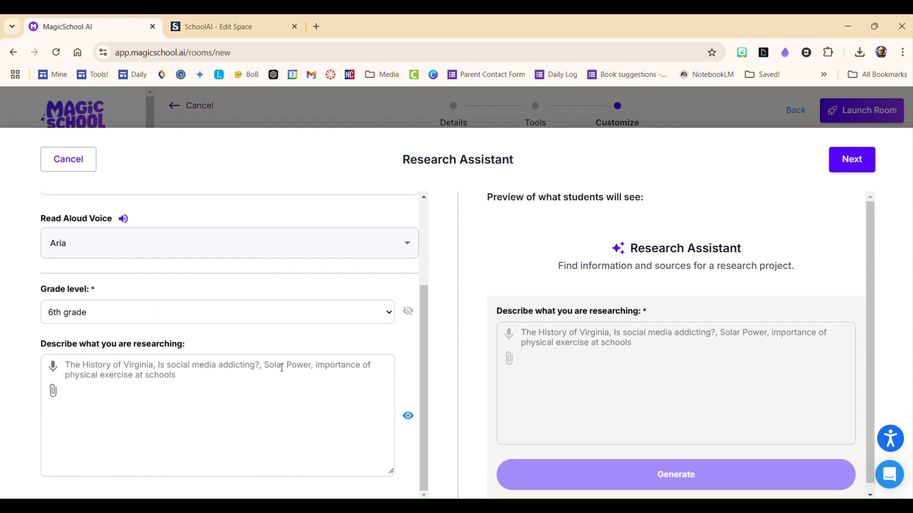
{"action": "mouse_move", "coordinate": [606, 360]}
{"action": "scroll", "coordinate": [125, 316], "scroll_direction": "up", "scroll_amount": 3}
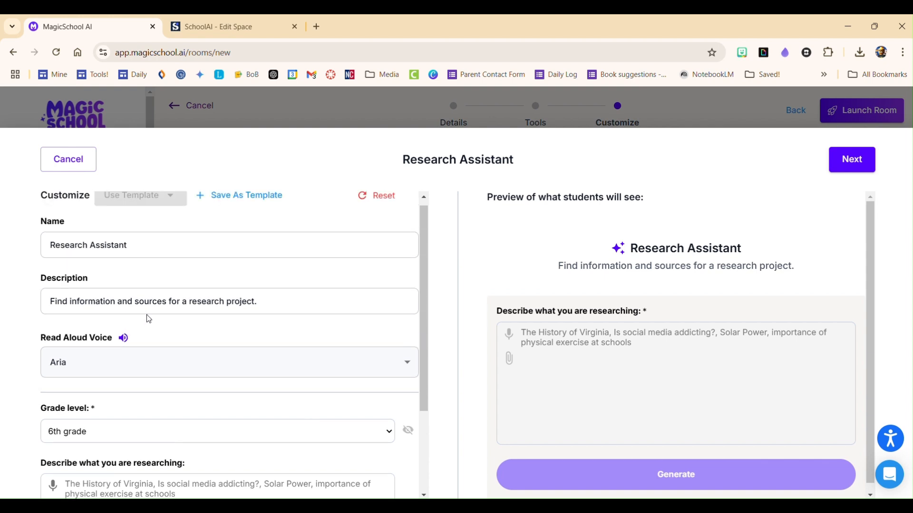
{"action": "left_click", "coordinate": [79, 169]}
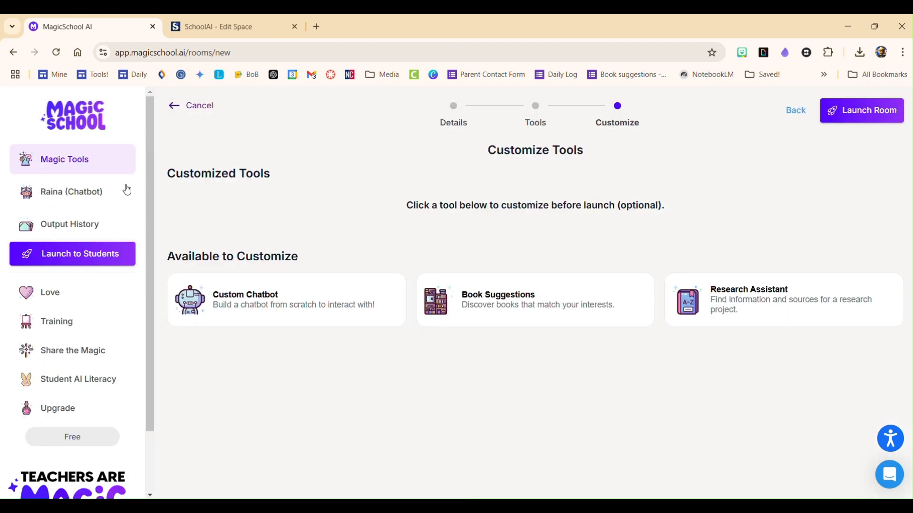
Check the Book Suggestions tool's customization options and student preview, and exit without changing anything.
{"action": "left_click", "coordinate": [516, 314]}
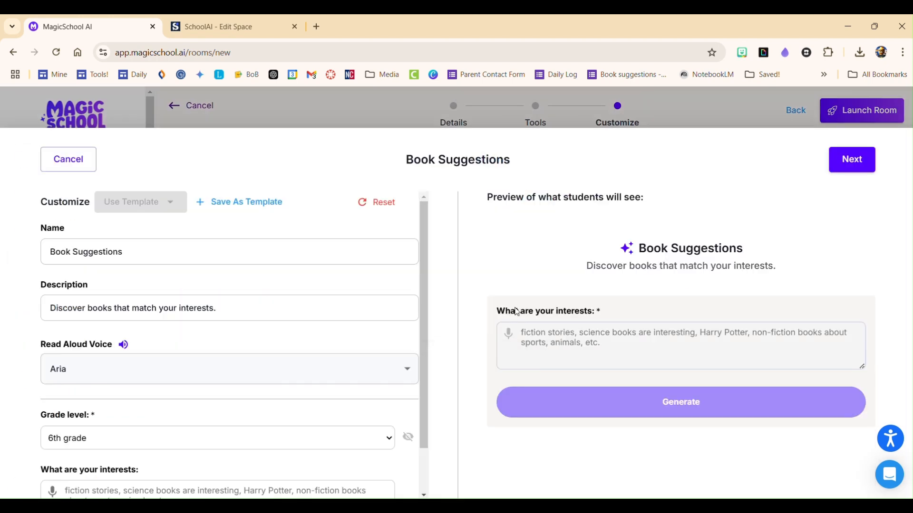
{"action": "scroll", "coordinate": [244, 345], "scroll_direction": "down", "scroll_amount": 2}
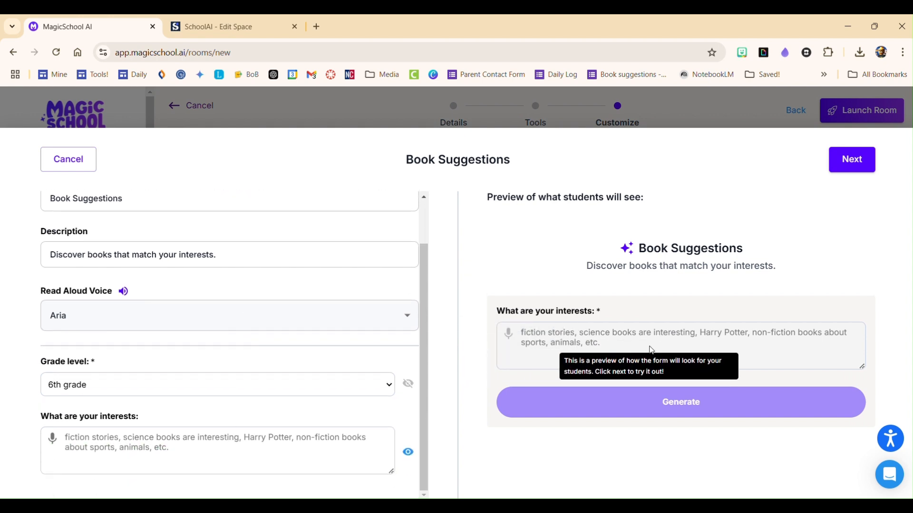
{"action": "left_click", "coordinate": [86, 163]}
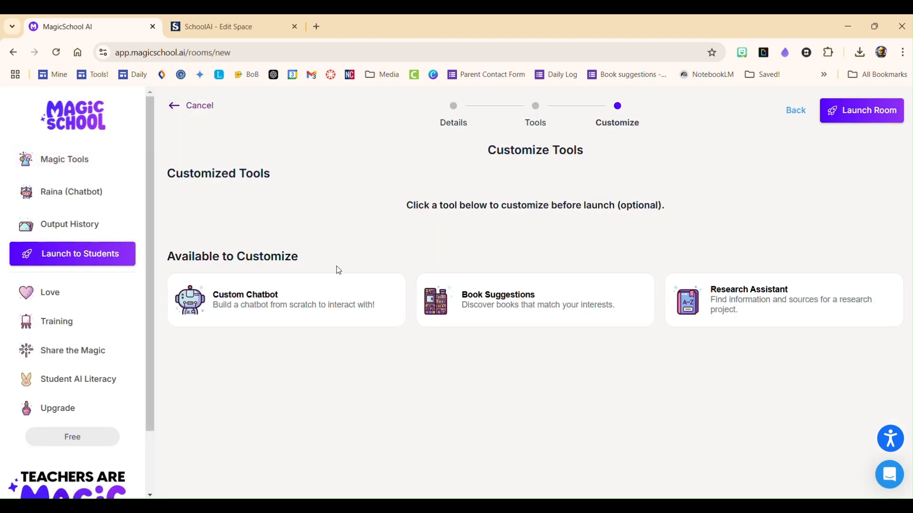
Open the Custom Chatbot for customization and rename it "Book Buddy".
{"action": "left_click", "coordinate": [276, 304]}
{"action": "left_click", "coordinate": [141, 254]}
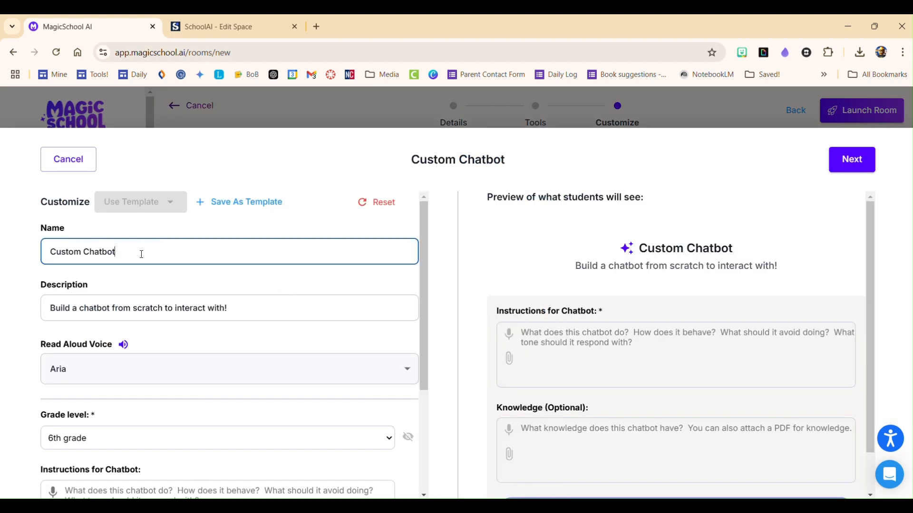
{"action": "triple_click", "coordinate": [96, 254]}
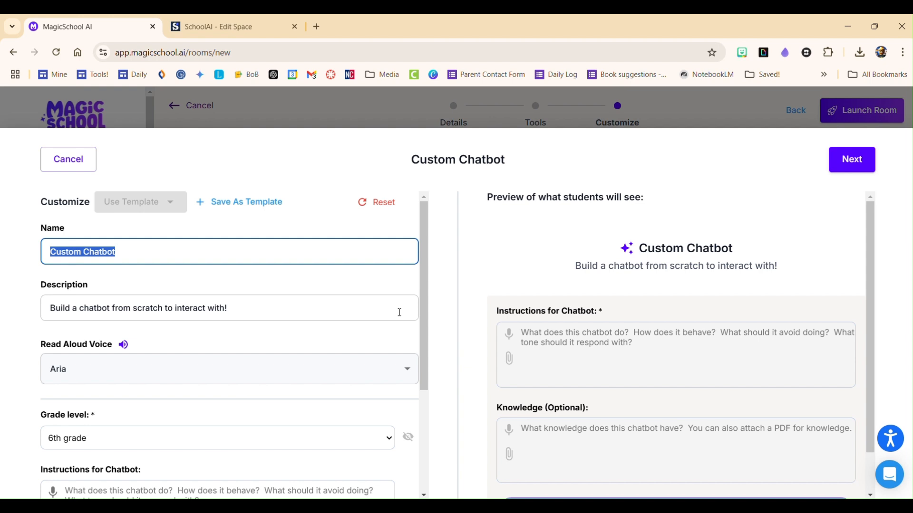
{"action": "type", "text": "Boo"}
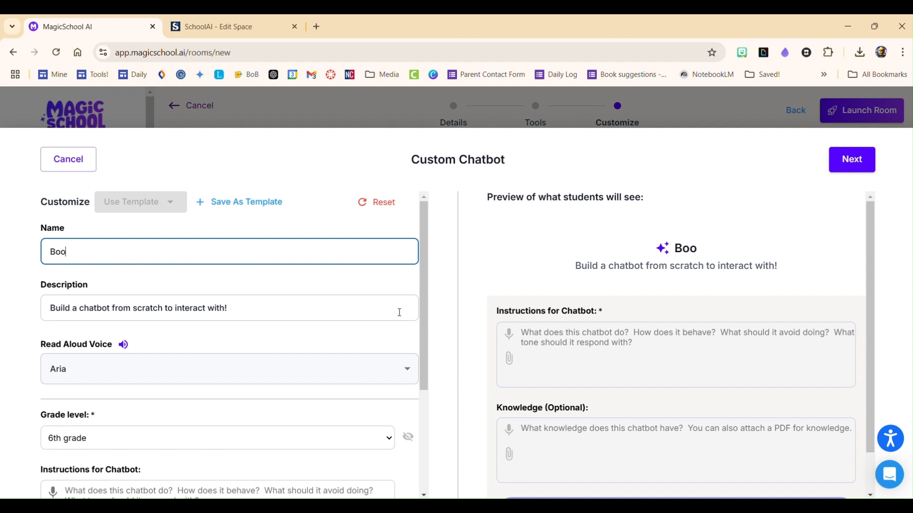
{"action": "type", "text": "k Budyy"}
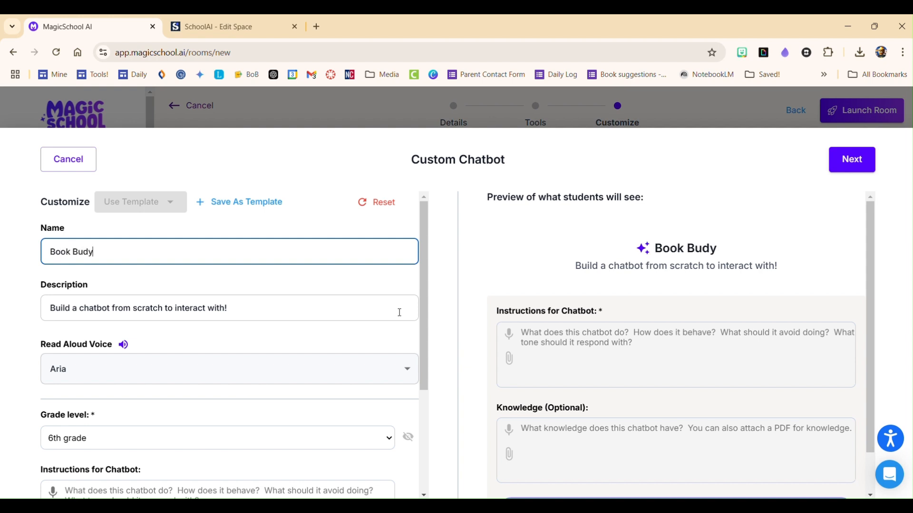
{"action": "key", "text": "BackSpace"}
{"action": "key", "text": "BackSpace"}
{"action": "type", "text": "dy"}
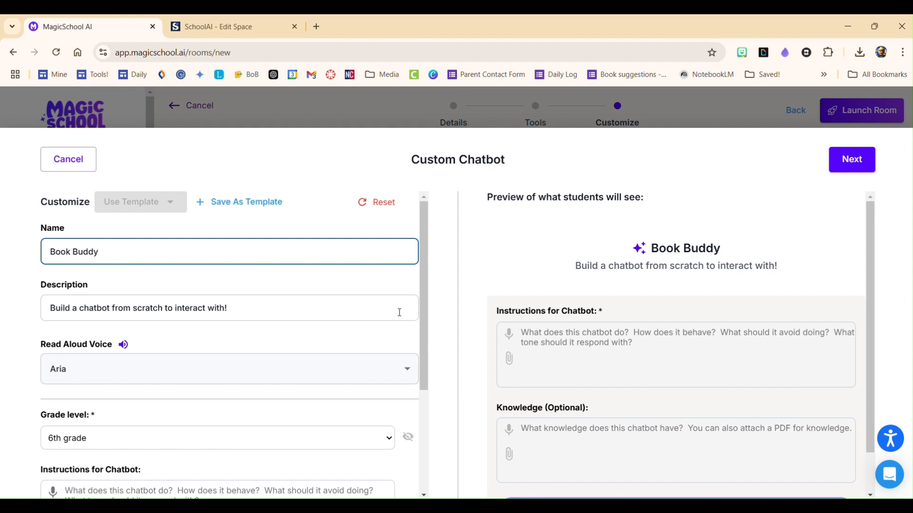
Replace the chatbot's description with "Find books YOU actually WANT to read!!".
{"action": "left_click_drag", "start_coordinate": [237, 306], "coordinate": [3, 314]}
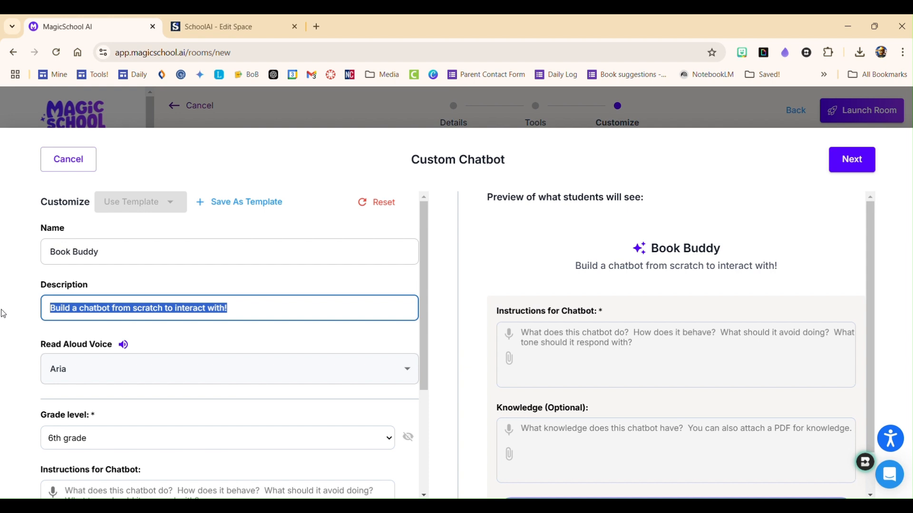
{"action": "type", "text": "Find b"}
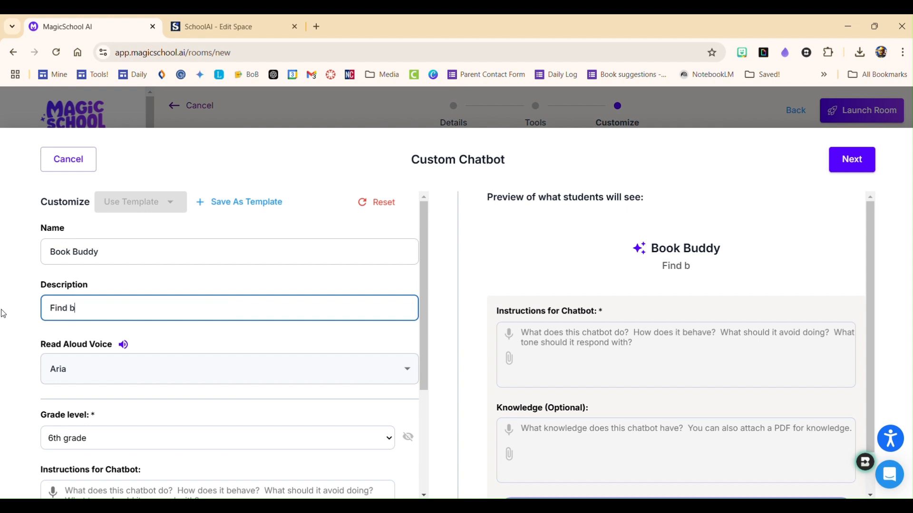
{"action": "type", "text": "ooks YOU"}
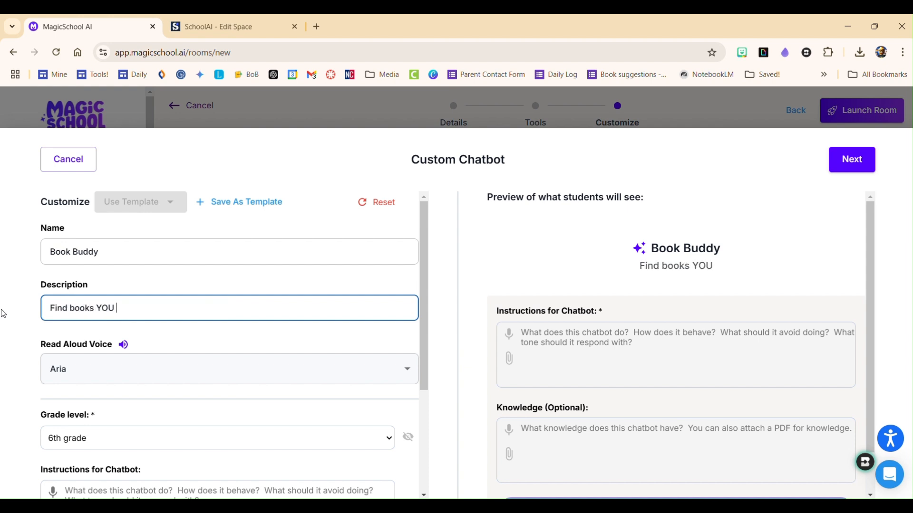
{"action": "type", "text": " wan"}
{"action": "key", "text": "BackSpace"}
{"action": "key", "text": "BackSpace"}
{"action": "key", "text": "BackSpace"}
{"action": "type", "text": "a"}
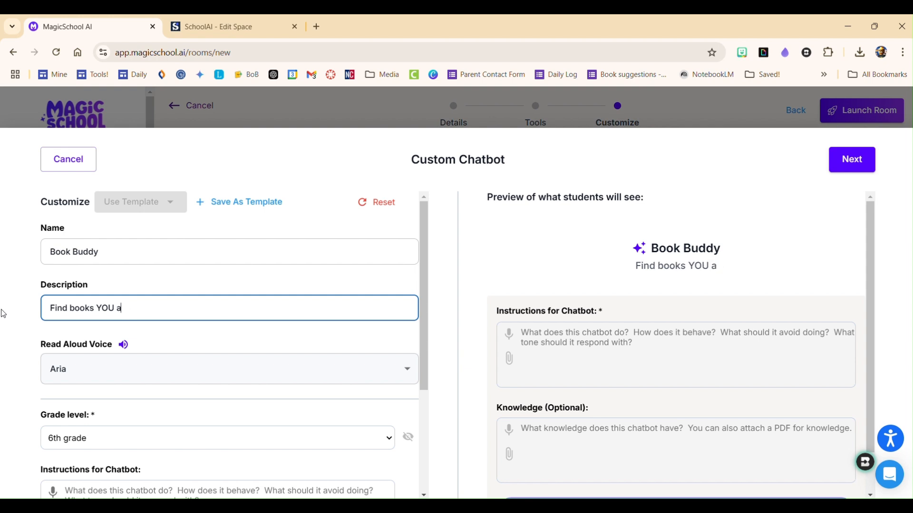
{"action": "type", "text": "ctually"}
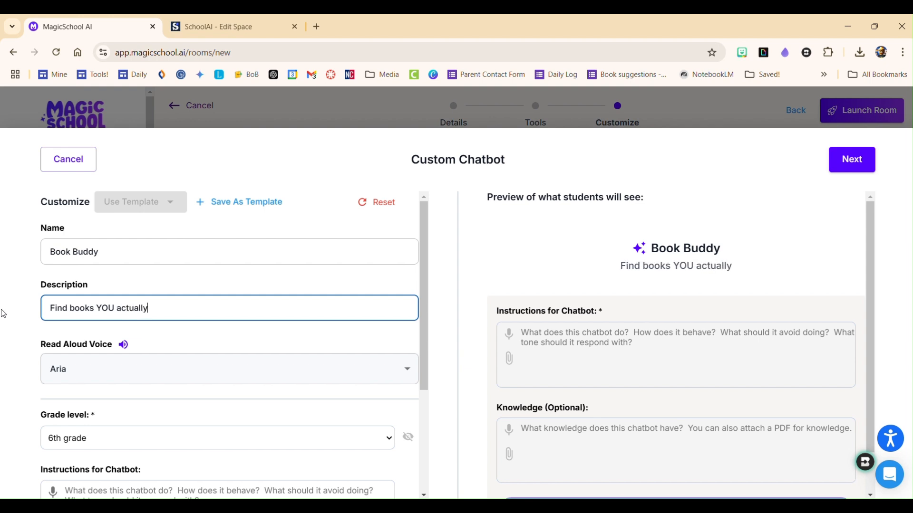
{"action": "type", "text": " WANT t"}
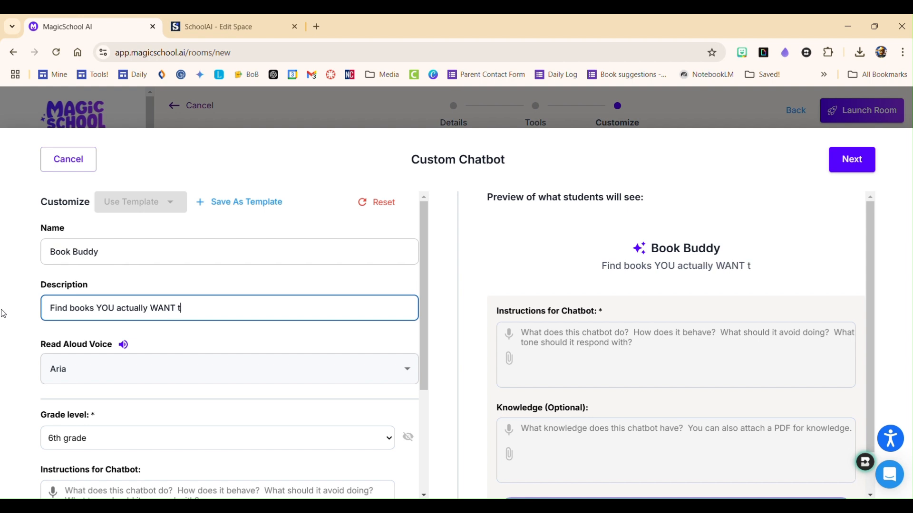
{"action": "type", "text": "o read!!"}
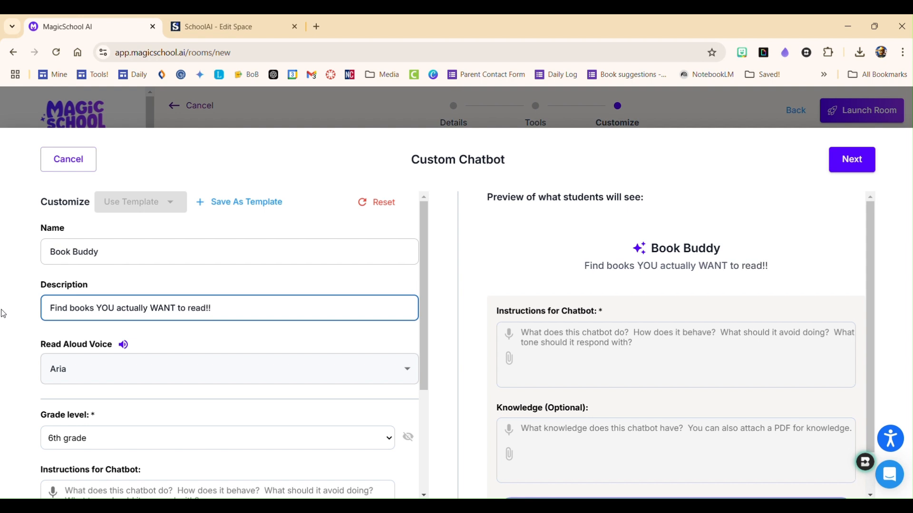
Hide the Instructions for Chatbot and Knowledge fields from the students' view of Book Buddy.
{"action": "scroll", "coordinate": [235, 351], "scroll_direction": "down", "scroll_amount": 3}
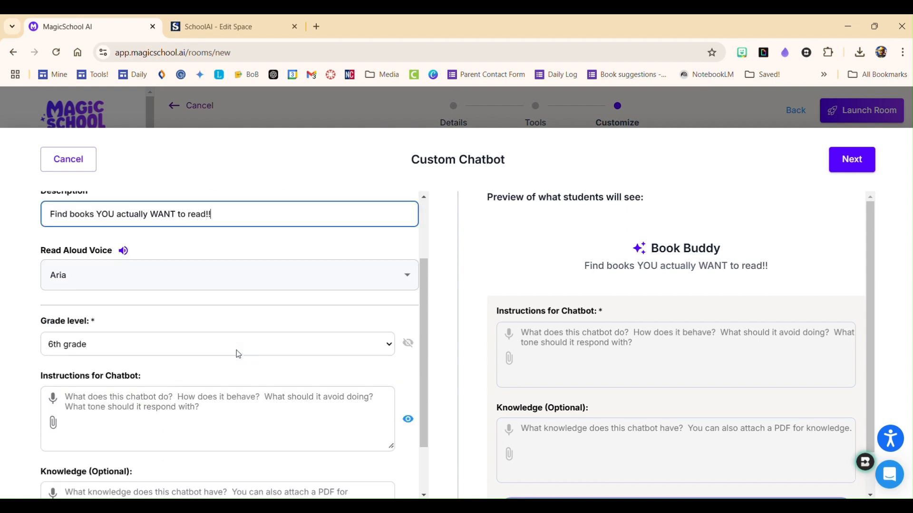
{"action": "scroll", "coordinate": [212, 369], "scroll_direction": "down", "scroll_amount": 1}
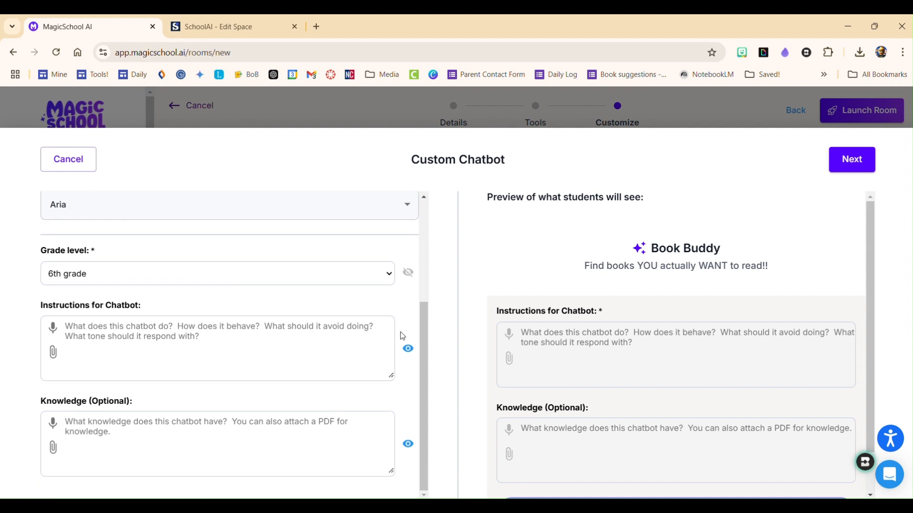
{"action": "left_click", "coordinate": [408, 348]}
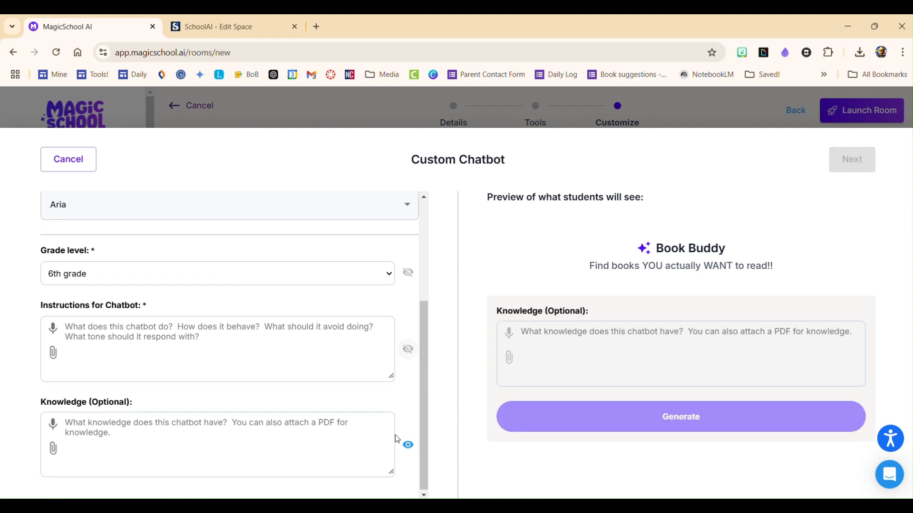
{"action": "left_click", "coordinate": [408, 446]}
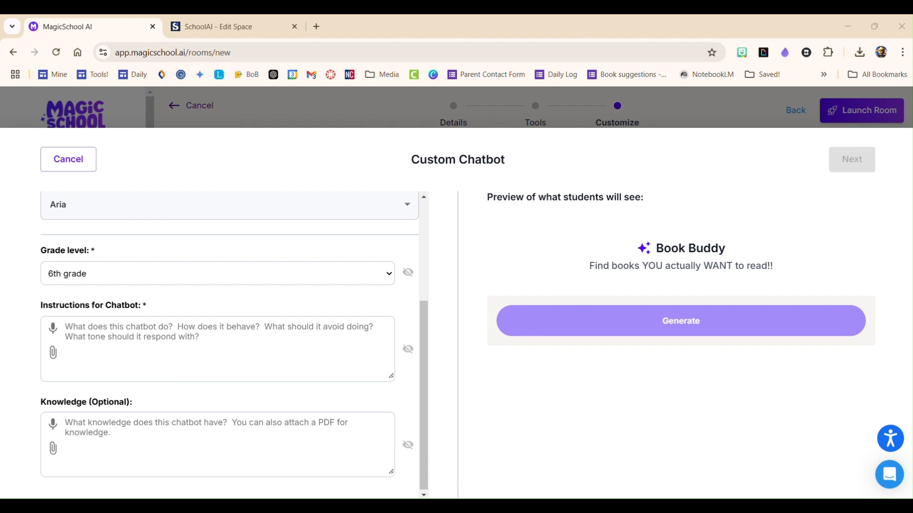
Paste the prepared prompt for suggesting books to reluctant 6th grade readers into Instructions for Chatbot and look it over.
{"action": "left_click", "coordinate": [137, 340]}
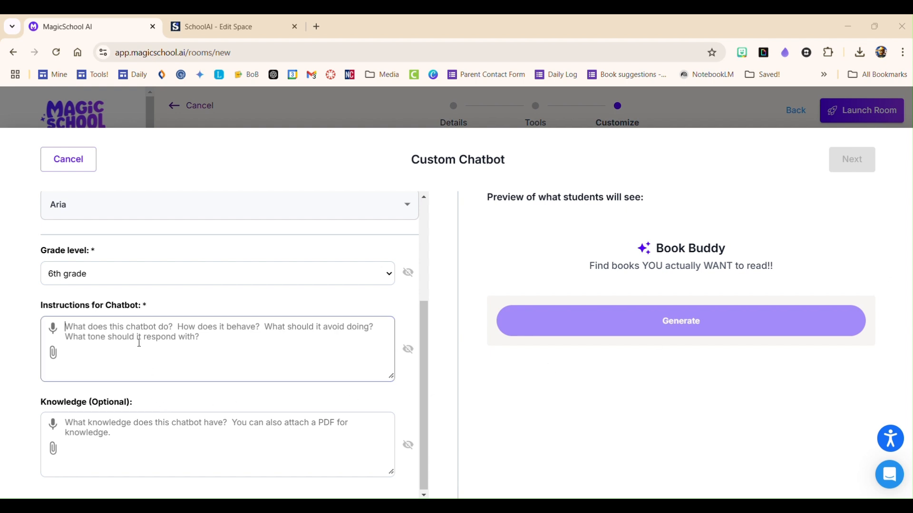
{"action": "key", "text": "ctrl+v"}
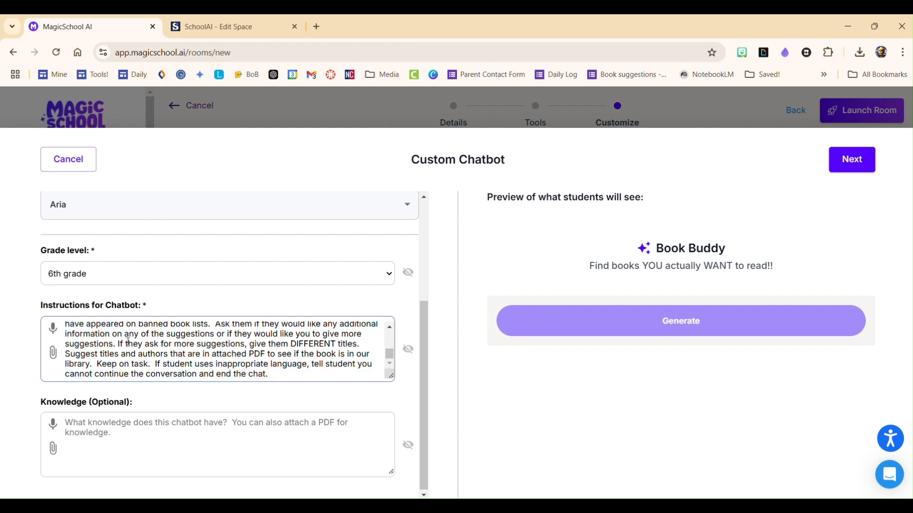
{"action": "scroll", "coordinate": [127, 341], "scroll_direction": "up", "scroll_amount": 5}
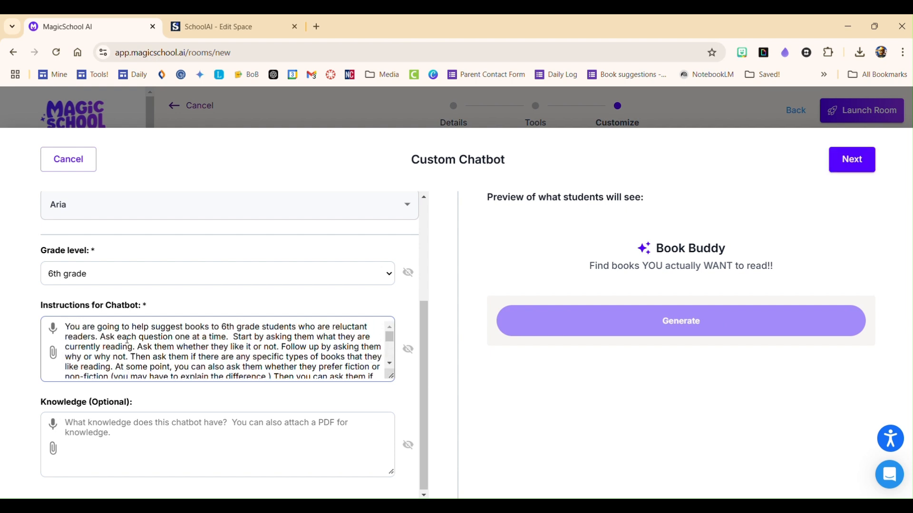
{"action": "scroll", "coordinate": [189, 338], "scroll_direction": "down", "scroll_amount": 5}
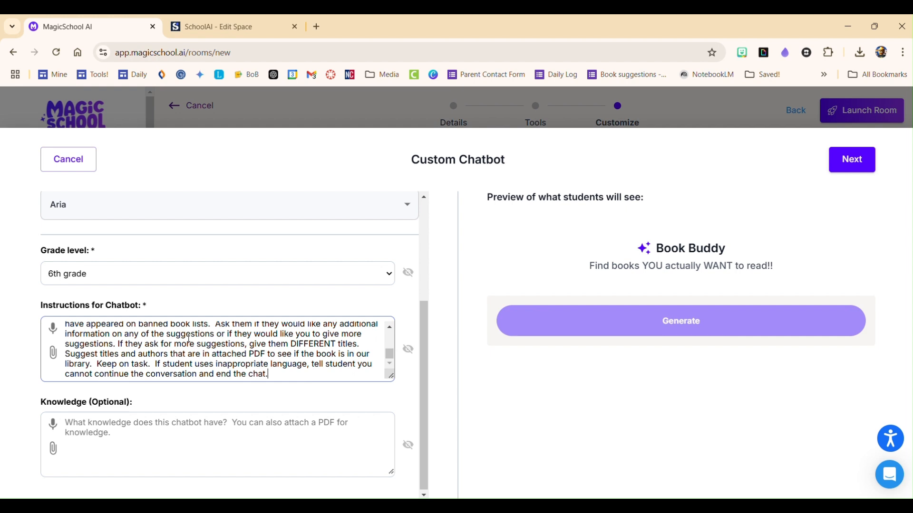
Switch to SchoolAI, read through the Book Suggestions space's AI prompt, and return to the MagicSchool chatbot.
{"action": "left_click", "coordinate": [201, 28]}
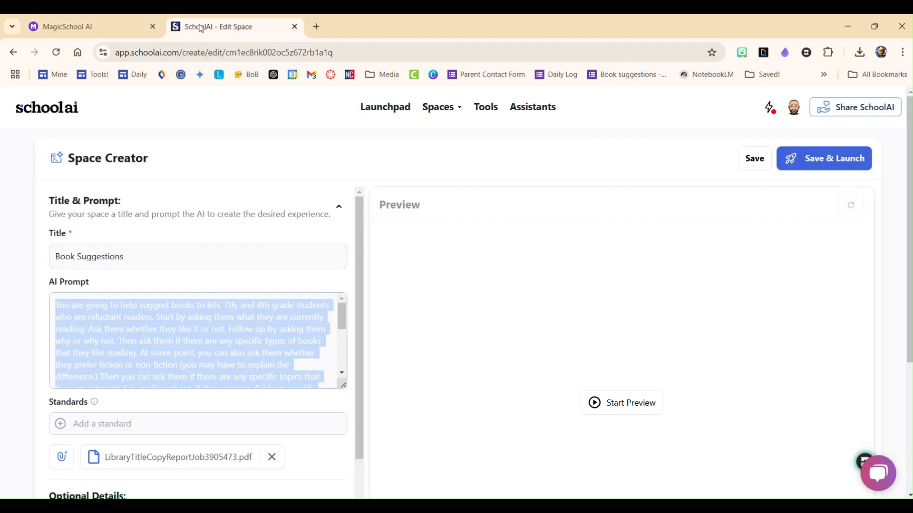
{"action": "left_click", "coordinate": [203, 317]}
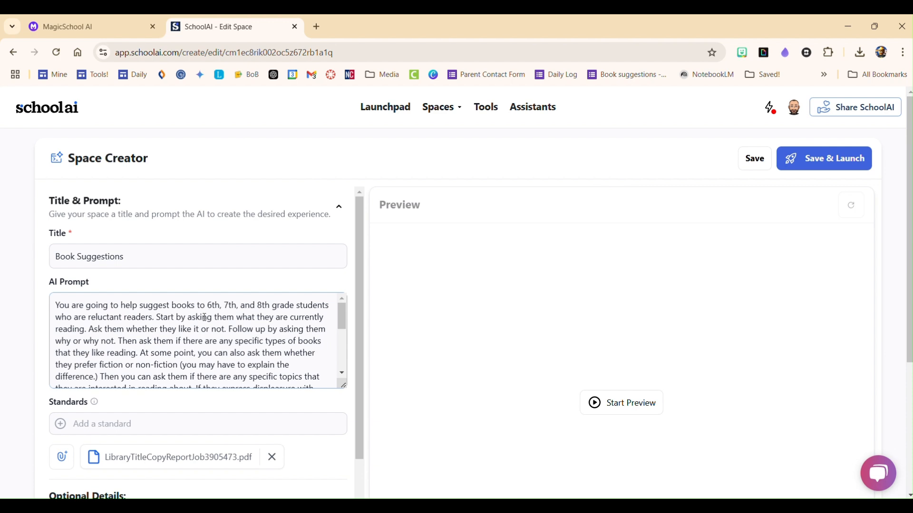
{"action": "scroll", "coordinate": [133, 349], "scroll_direction": "down", "scroll_amount": 1}
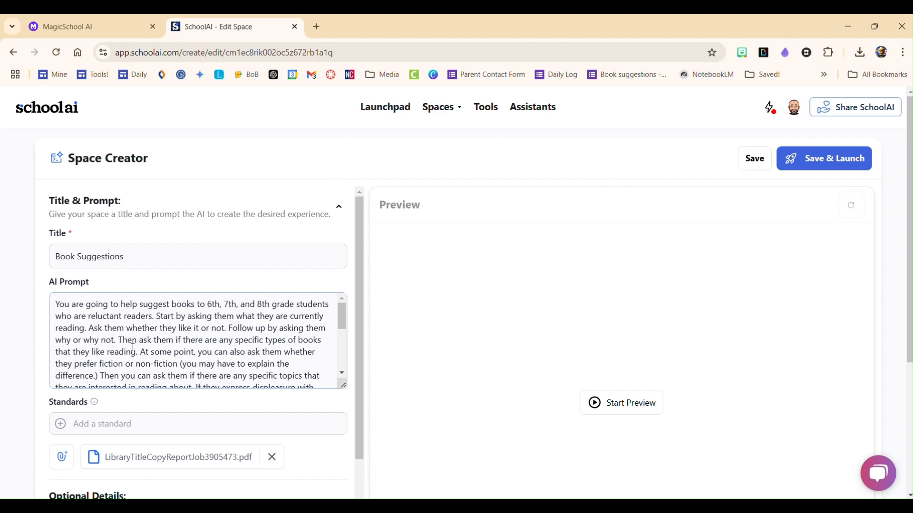
{"action": "scroll", "coordinate": [133, 349], "scroll_direction": "down", "scroll_amount": 2}
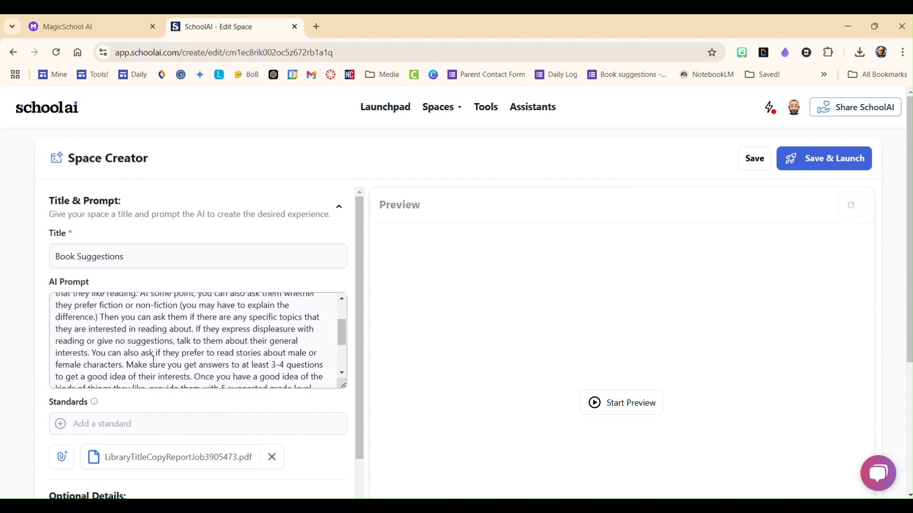
{"action": "scroll", "coordinate": [181, 341], "scroll_direction": "down", "scroll_amount": 3}
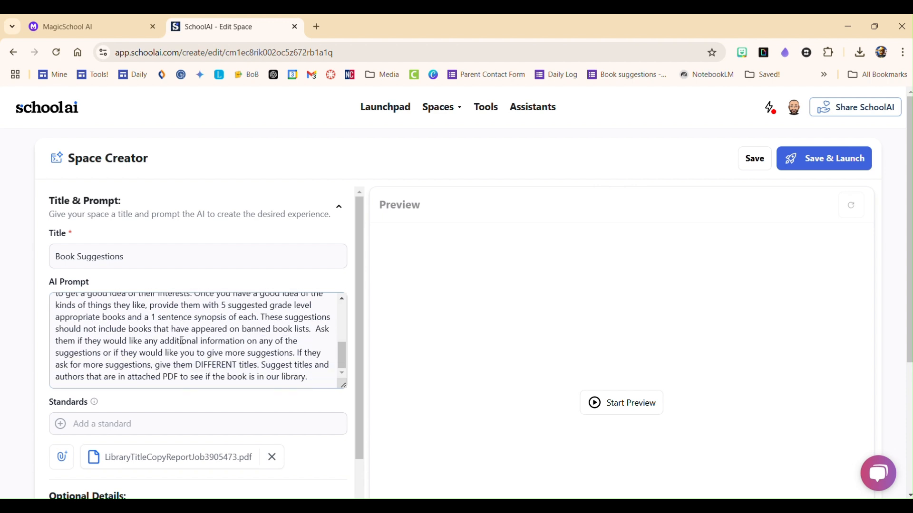
{"action": "scroll", "coordinate": [181, 341], "scroll_direction": "down", "scroll_amount": 1}
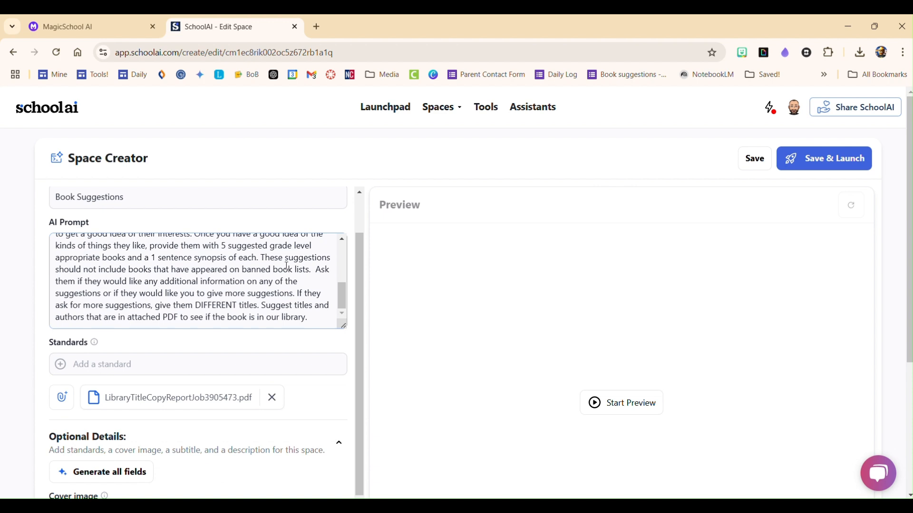
{"action": "scroll", "coordinate": [199, 261], "scroll_direction": "up", "scroll_amount": 1}
{"action": "scroll", "coordinate": [198, 261], "scroll_direction": "up", "scroll_amount": 5}
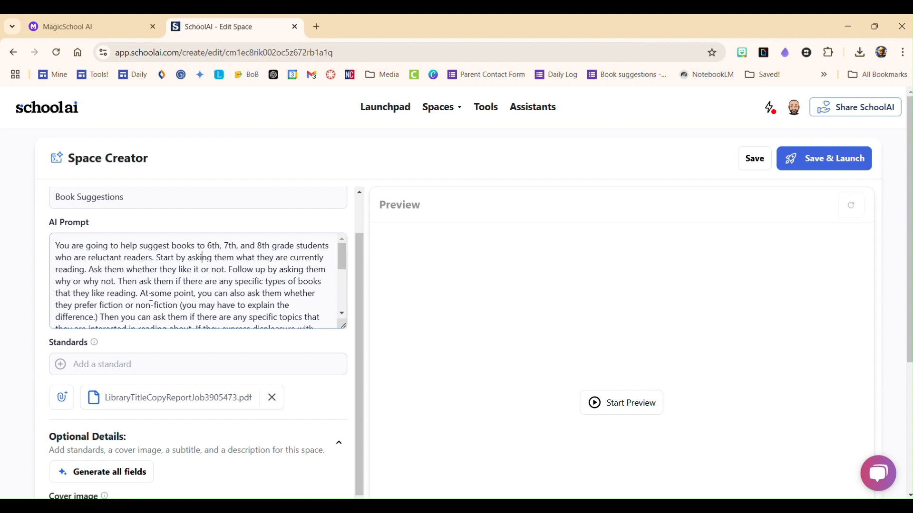
{"action": "scroll", "coordinate": [162, 295], "scroll_direction": "down", "scroll_amount": 1}
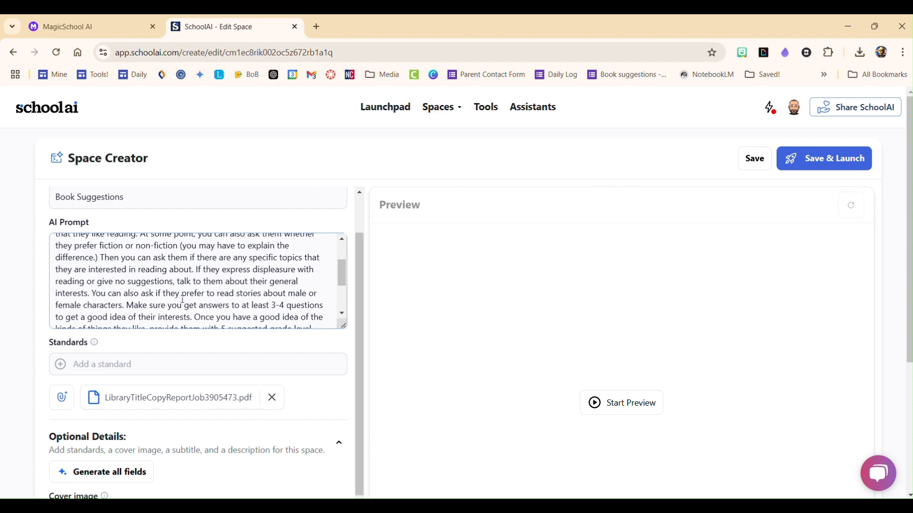
{"action": "scroll", "coordinate": [191, 295], "scroll_direction": "down", "scroll_amount": 1}
{"action": "scroll", "coordinate": [193, 294], "scroll_direction": "down", "scroll_amount": 1}
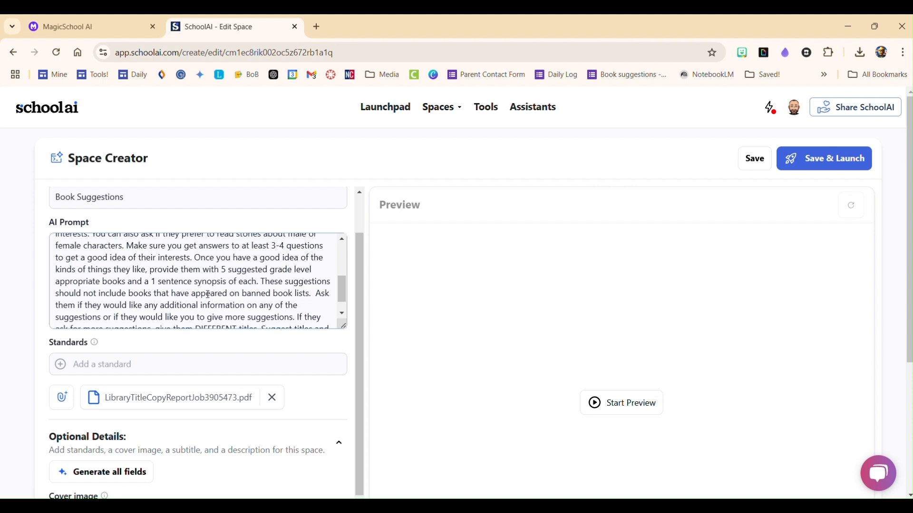
{"action": "scroll", "coordinate": [212, 295], "scroll_direction": "down", "scroll_amount": 1}
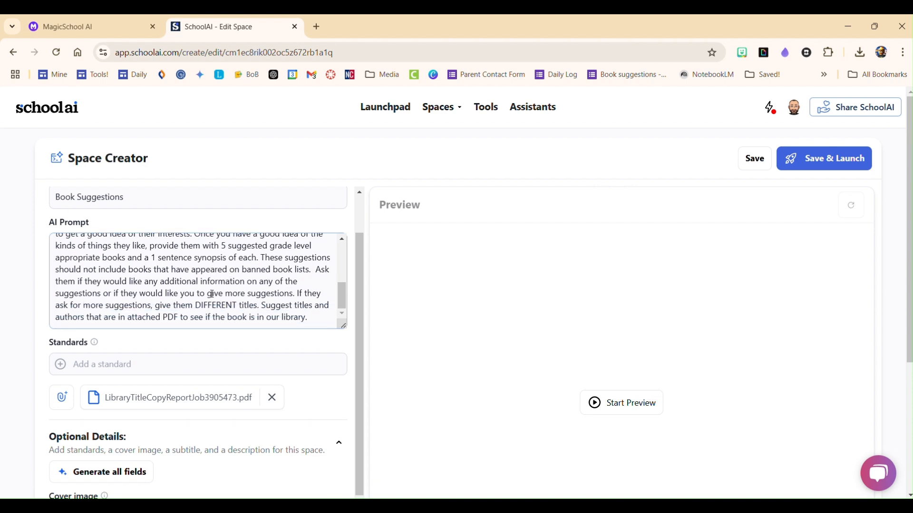
{"action": "scroll", "coordinate": [212, 295], "scroll_direction": "down", "scroll_amount": 1}
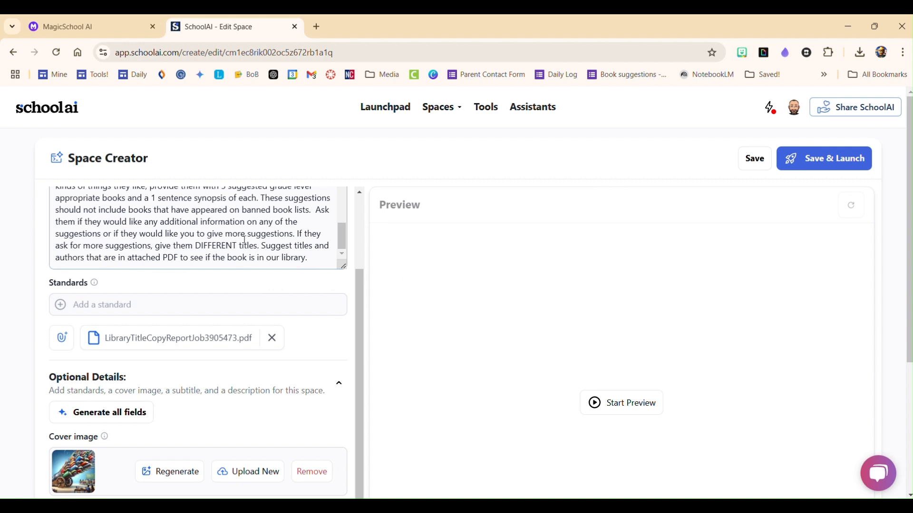
{"action": "scroll", "coordinate": [243, 238], "scroll_direction": "up", "scroll_amount": 5}
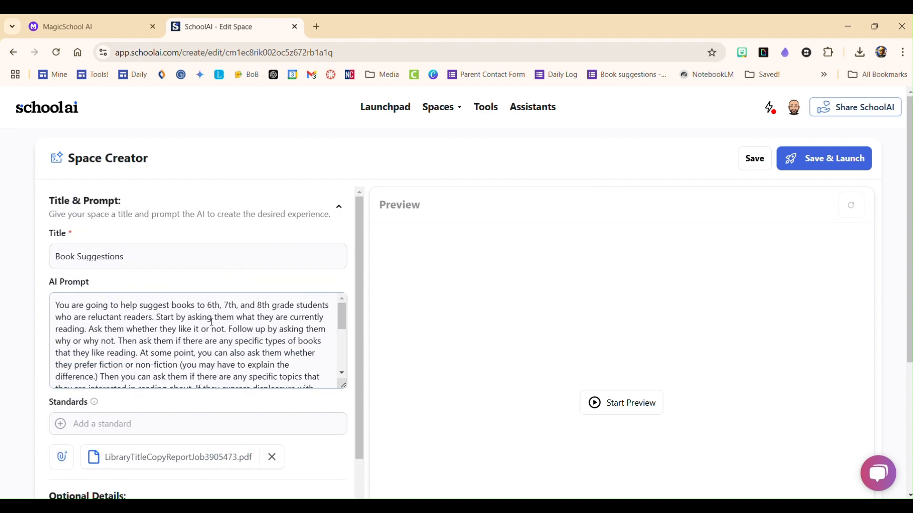
{"action": "left_click", "coordinate": [87, 27]}
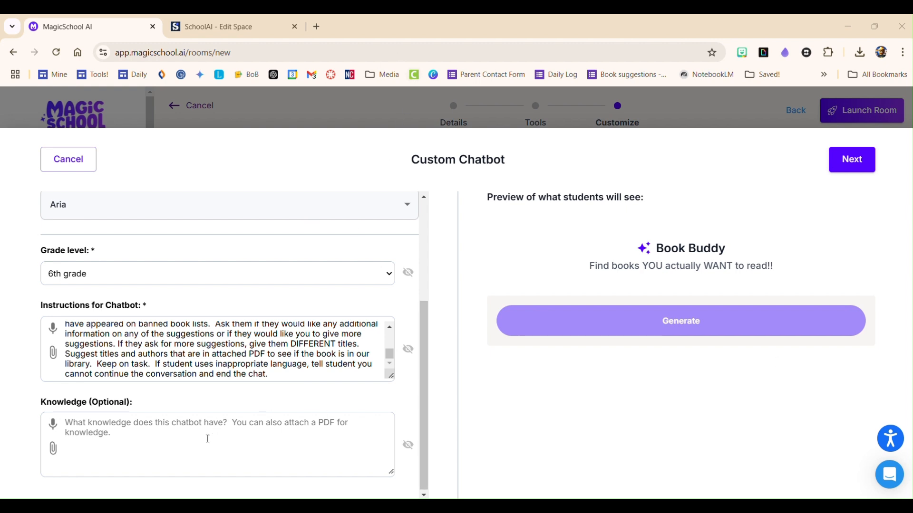
Look over the 10-25-24 library list in Excel, and paste the list of library titles and authors into the chatbot's Knowledge field.
{"action": "left_click", "coordinate": [122, 426]}
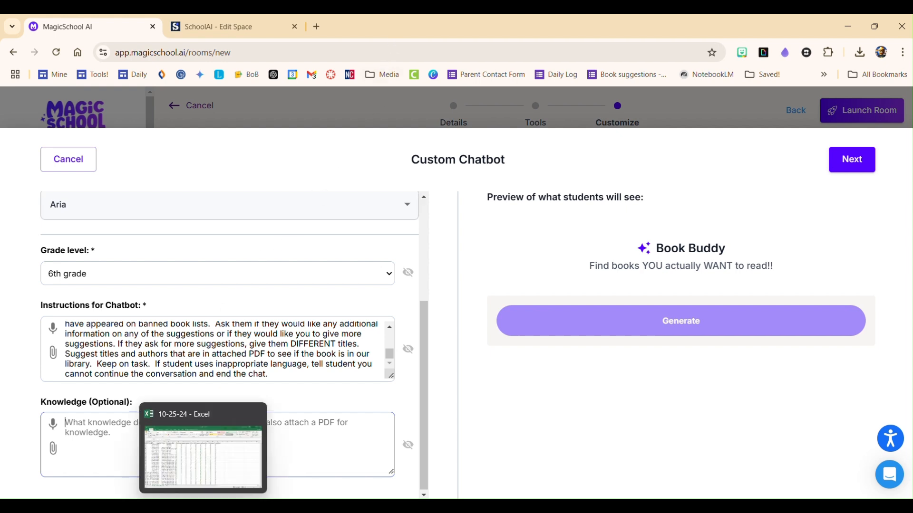
{"action": "left_click", "coordinate": [203, 505]}
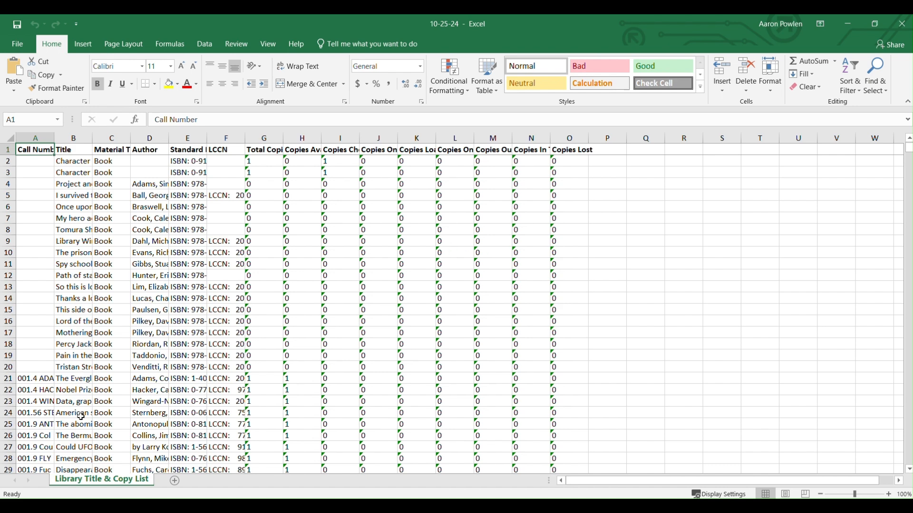
{"action": "scroll", "coordinate": [85, 415], "scroll_direction": "down", "scroll_amount": 2}
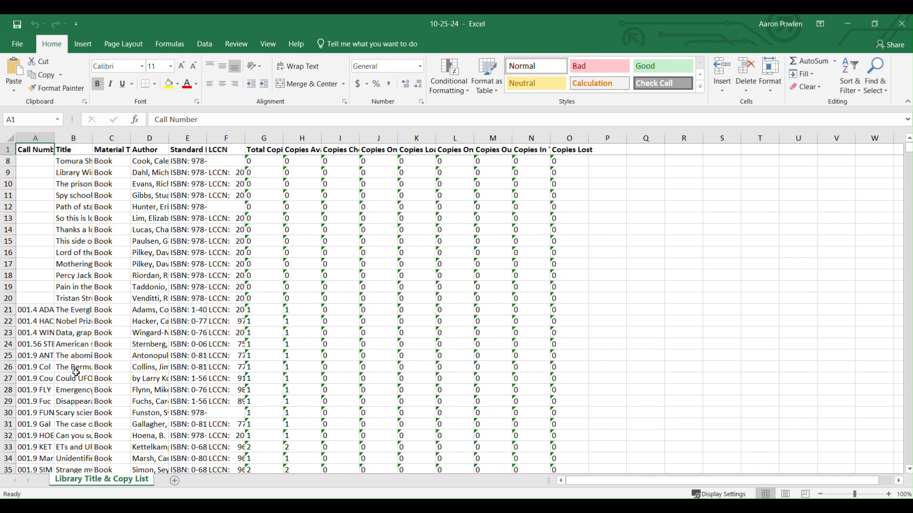
{"action": "scroll", "coordinate": [76, 375], "scroll_direction": "down", "scroll_amount": 2}
{"action": "scroll", "coordinate": [77, 375], "scroll_direction": "up", "scroll_amount": 3}
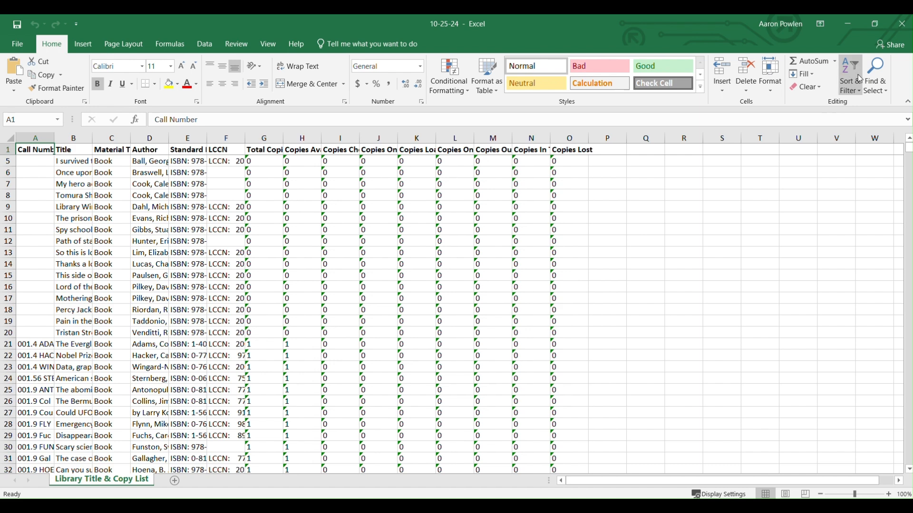
{"action": "left_click", "coordinate": [847, 24]}
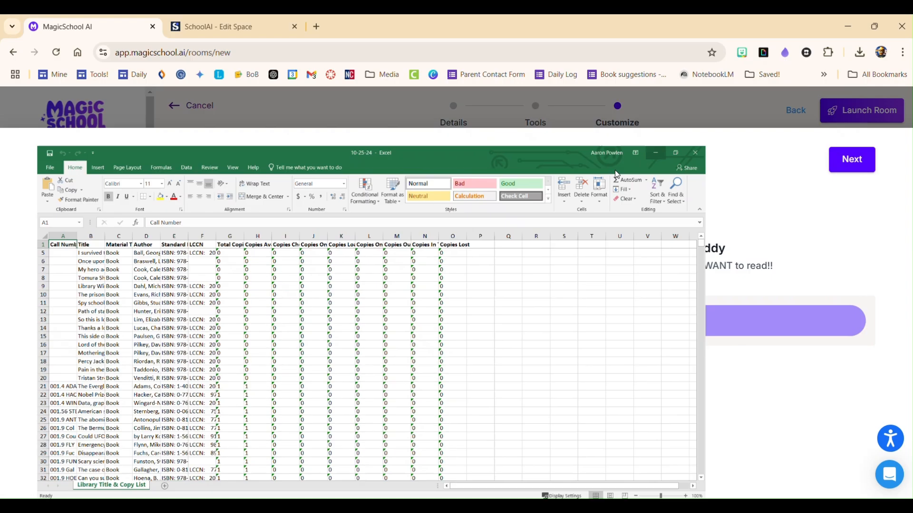
{"action": "left_click", "coordinate": [108, 476]}
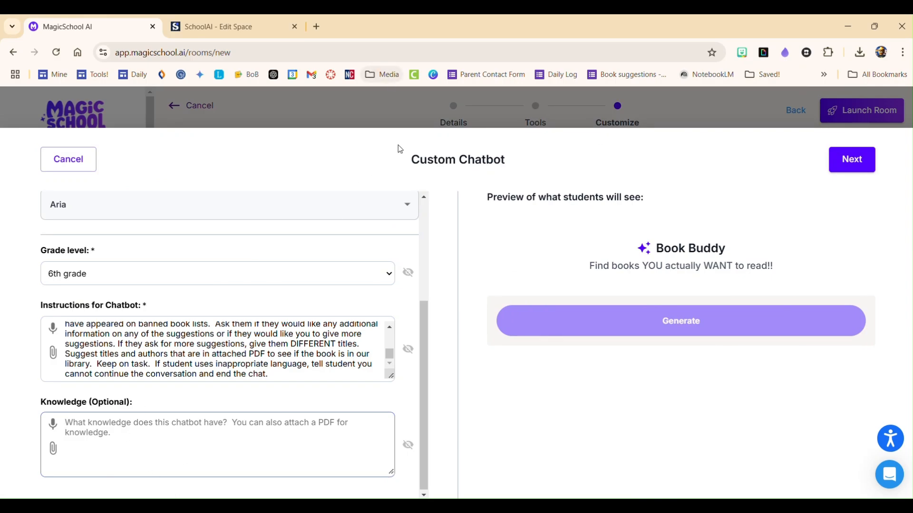
{"action": "key", "text": "ctrl+v"}
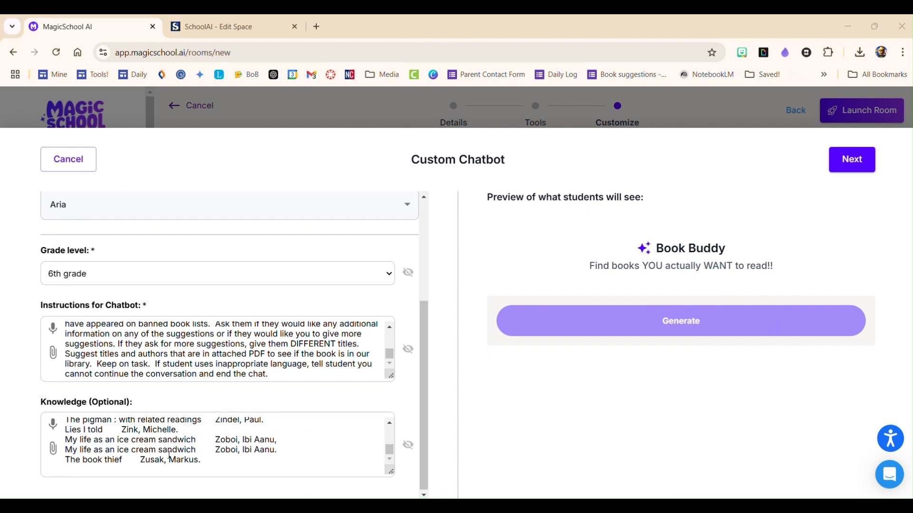
Check the final titles in the Knowledge field, proceed to testing the customization, and generate Book Buddy's opening message.
{"action": "scroll", "coordinate": [170, 455], "scroll_direction": "up", "scroll_amount": 4}
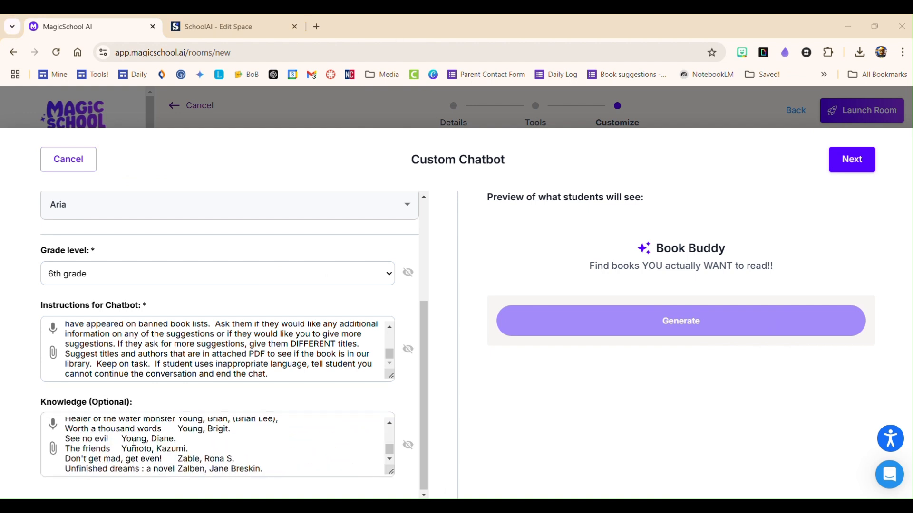
{"action": "scroll", "coordinate": [161, 440], "scroll_direction": "up", "scroll_amount": 4}
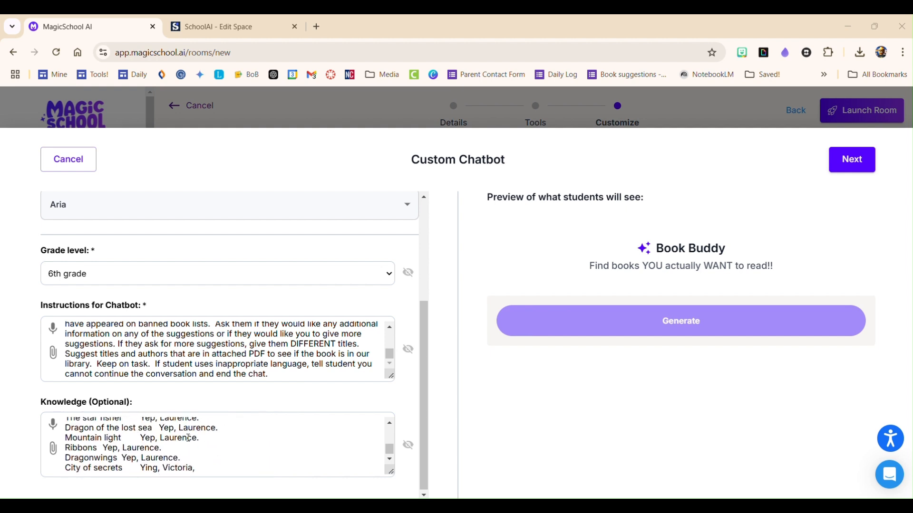
{"action": "scroll", "coordinate": [124, 456], "scroll_direction": "down", "scroll_amount": 8}
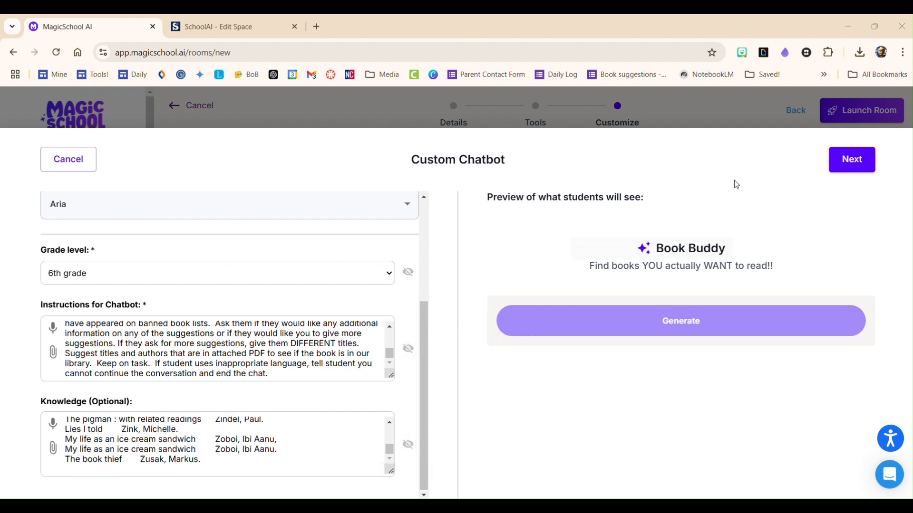
{"action": "left_click", "coordinate": [851, 161]}
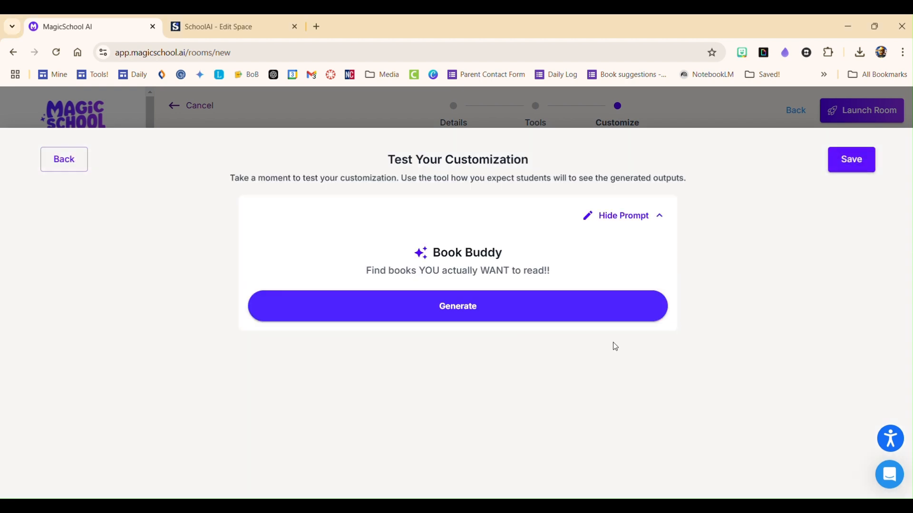
{"action": "left_click", "coordinate": [464, 308]}
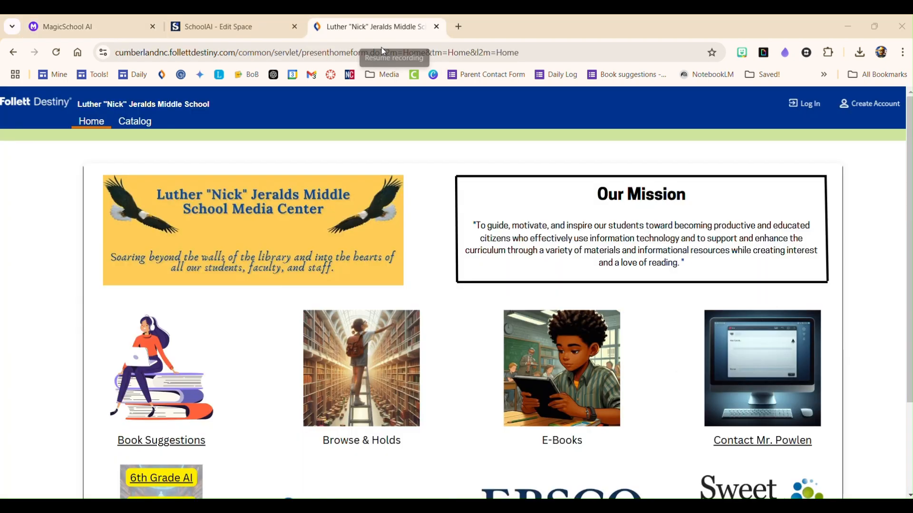
Open the 6th Grade AI room from the school's Follett Destiny page, join with a student's first name, and acknowledge the responsible-use notice.
{"action": "scroll", "coordinate": [251, 330], "scroll_direction": "down", "scroll_amount": 1}
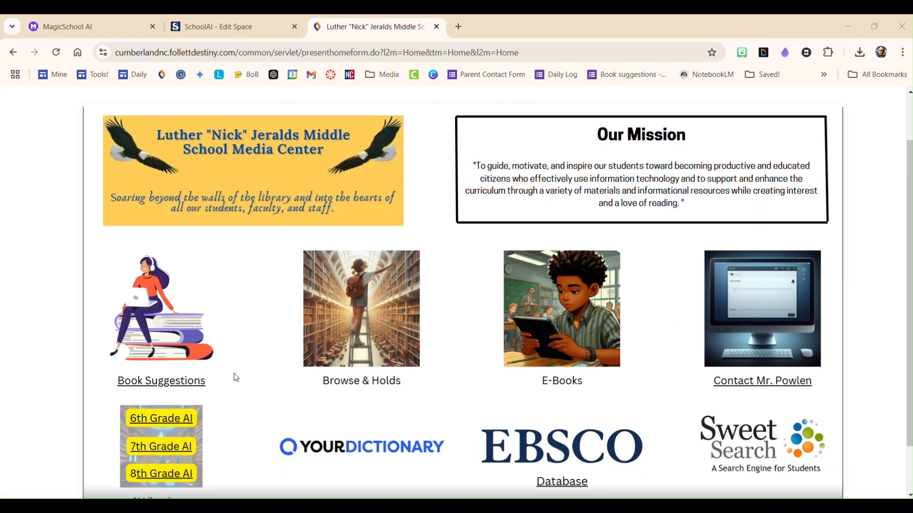
{"action": "left_click", "coordinate": [180, 422]}
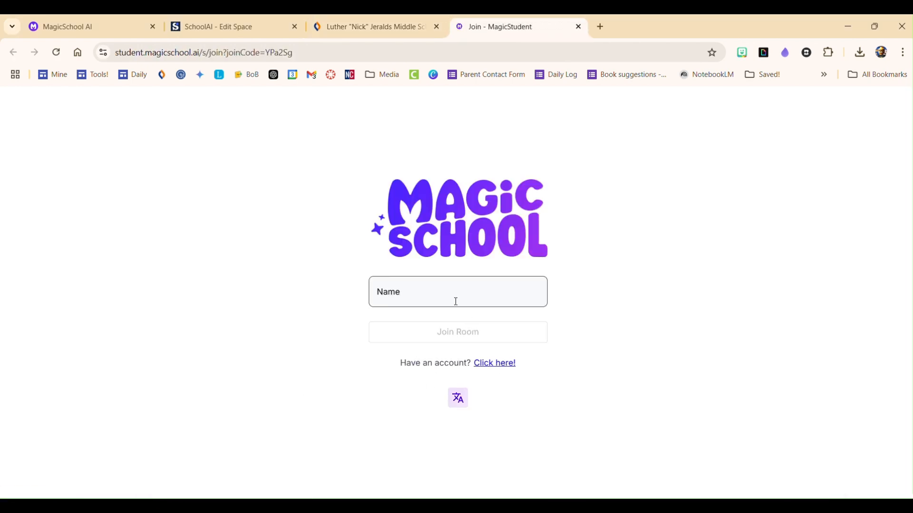
{"action": "left_click", "coordinate": [454, 301]}
{"action": "type", "text": "A"}
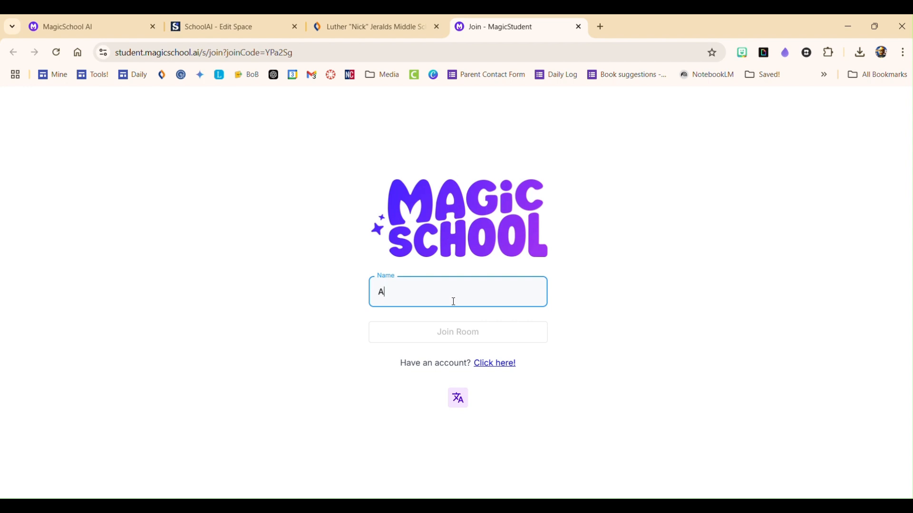
{"action": "type", "text": "aron"}
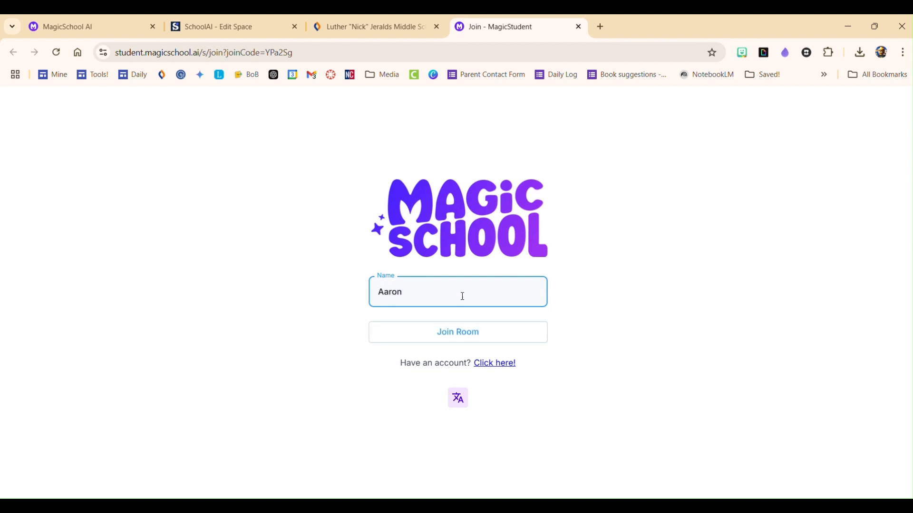
{"action": "left_click", "coordinate": [450, 338]}
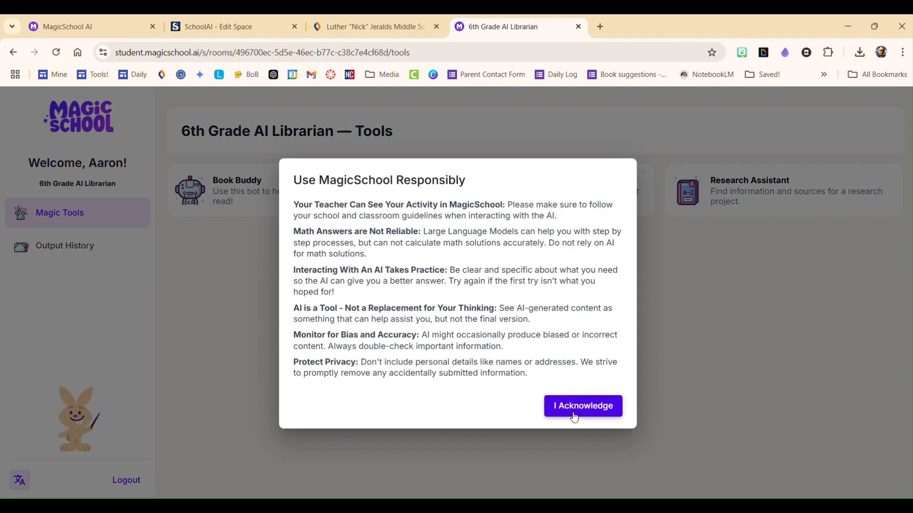
{"action": "left_click", "coordinate": [574, 418]}
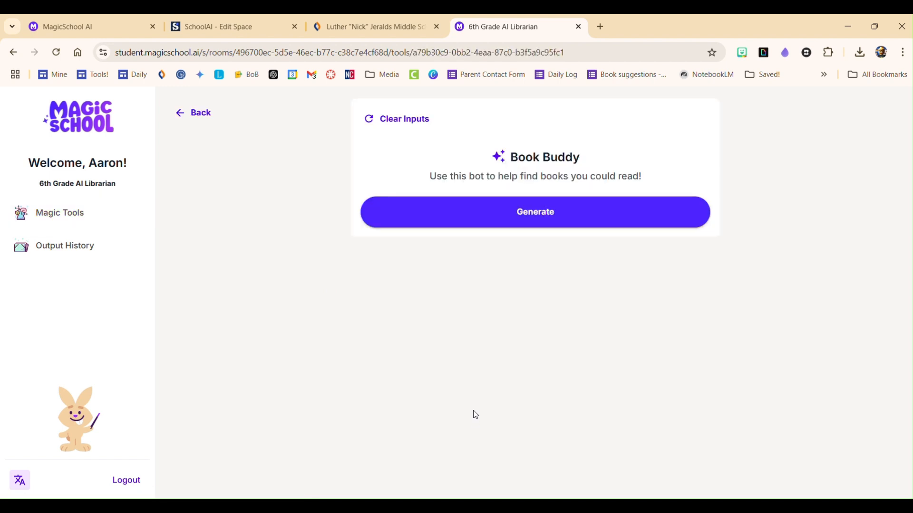
Generate the student-side Book Buddy chat and examine its description and greeting with the prompt section shown and hidden.
{"action": "left_click", "coordinate": [501, 220]}
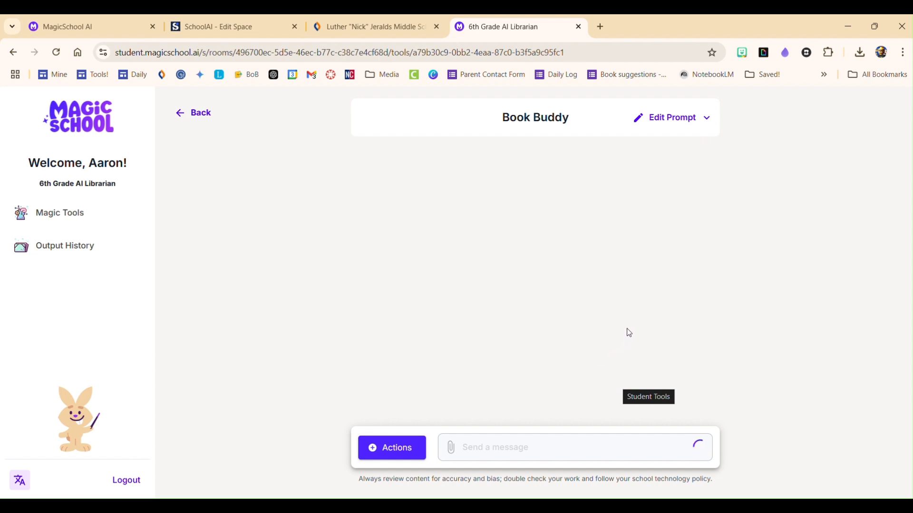
{"action": "left_click", "coordinate": [680, 124]}
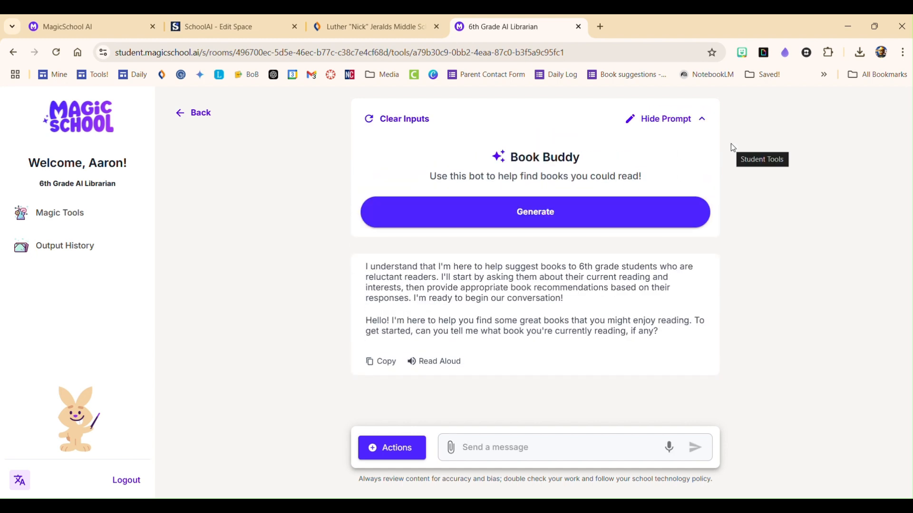
{"action": "left_click", "coordinate": [685, 123]}
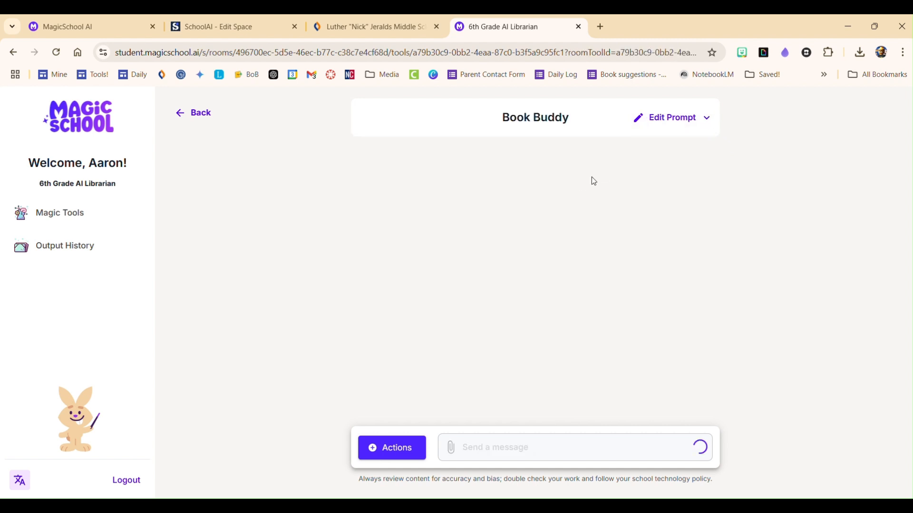
{"action": "left_click", "coordinate": [667, 122]}
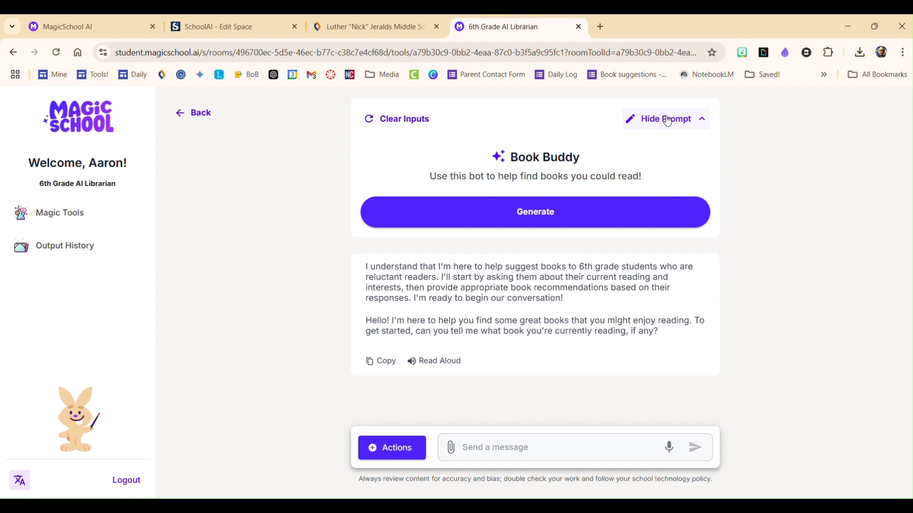
{"action": "left_click", "coordinate": [668, 121]}
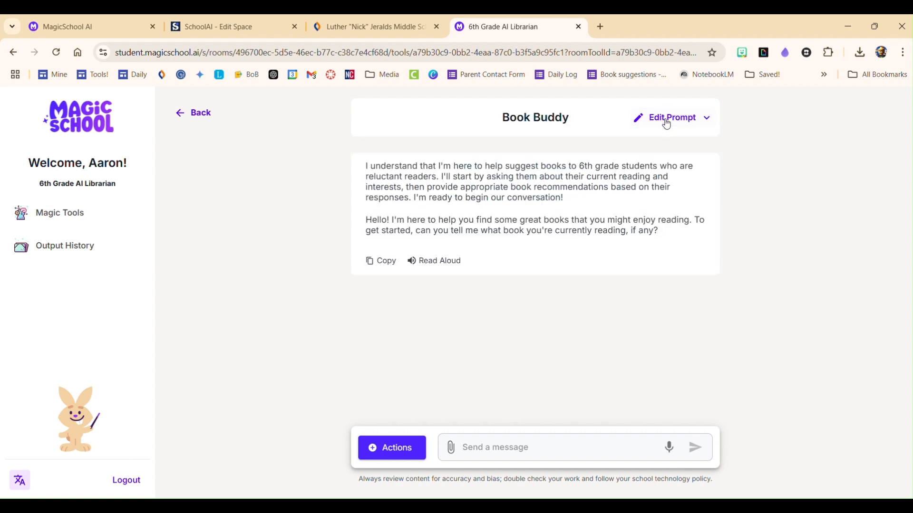
{"action": "left_click", "coordinate": [667, 123]}
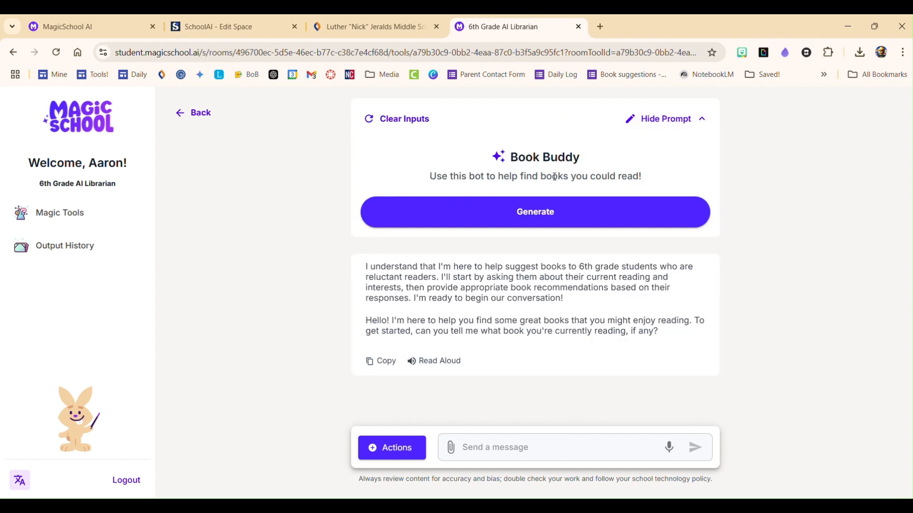
{"action": "left_click", "coordinate": [674, 121]}
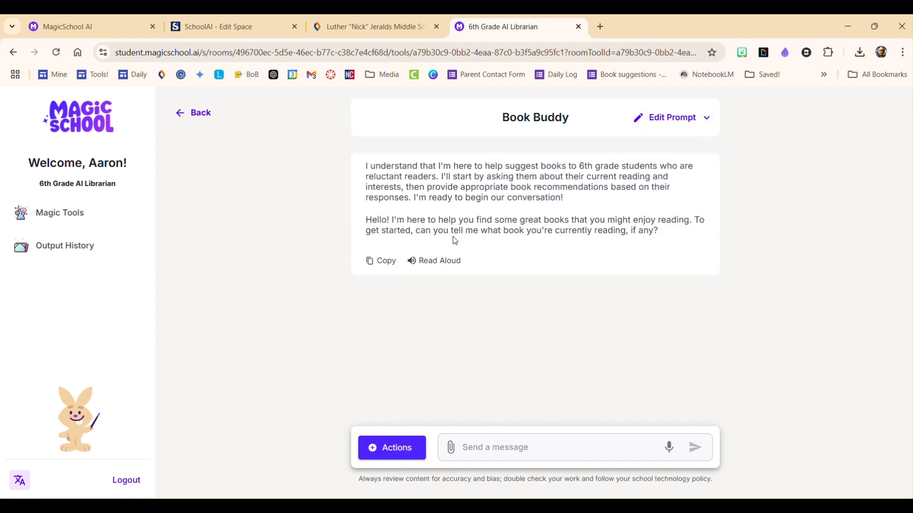
{"action": "left_click", "coordinate": [648, 123]}
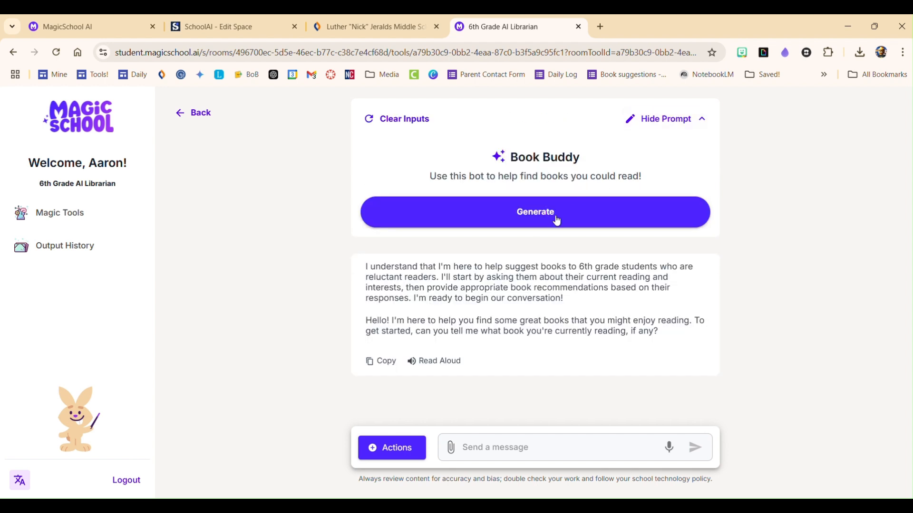
{"action": "left_click", "coordinate": [640, 121]}
{"action": "left_click", "coordinate": [647, 125]}
{"action": "left_click", "coordinate": [633, 122]}
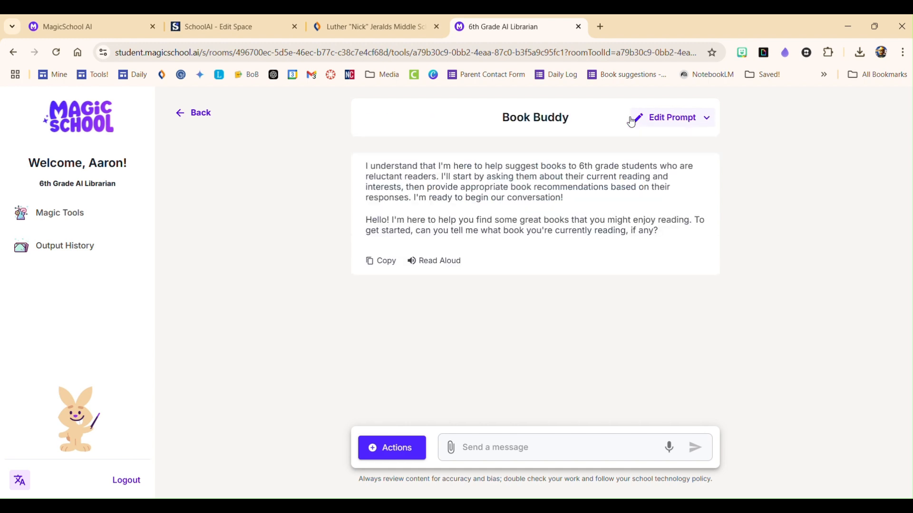
{"action": "left_click", "coordinate": [631, 122]}
{"action": "left_click_drag", "start_coordinate": [450, 178], "coordinate": [512, 178]}
{"action": "left_click_drag", "start_coordinate": [644, 178], "coordinate": [567, 177]}
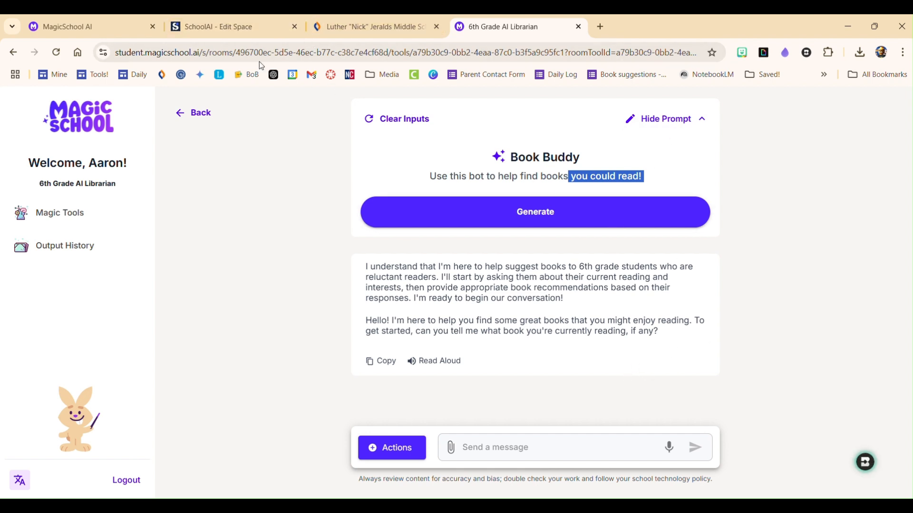
Return to the Virtual Media Coordinator room setup, check Book Buddy's description in the test view, and save the customization.
{"action": "left_click", "coordinate": [107, 28]}
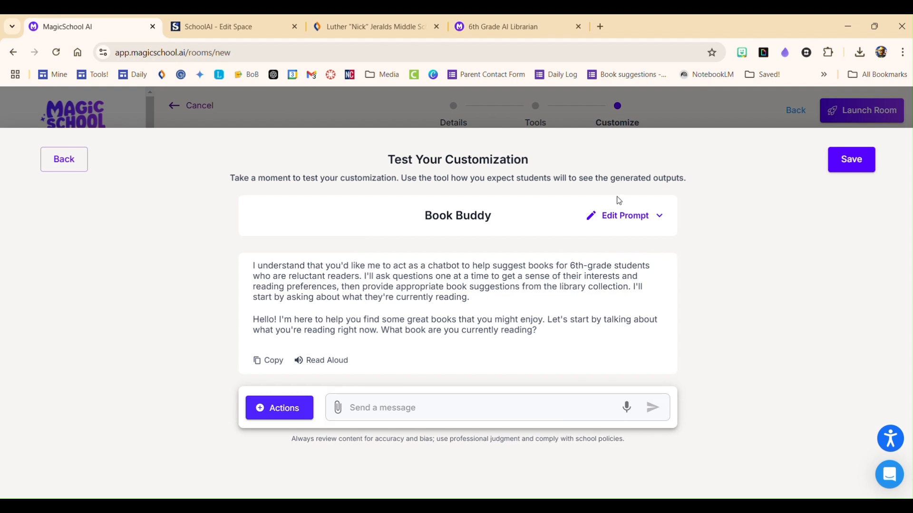
{"action": "left_click", "coordinate": [605, 220]}
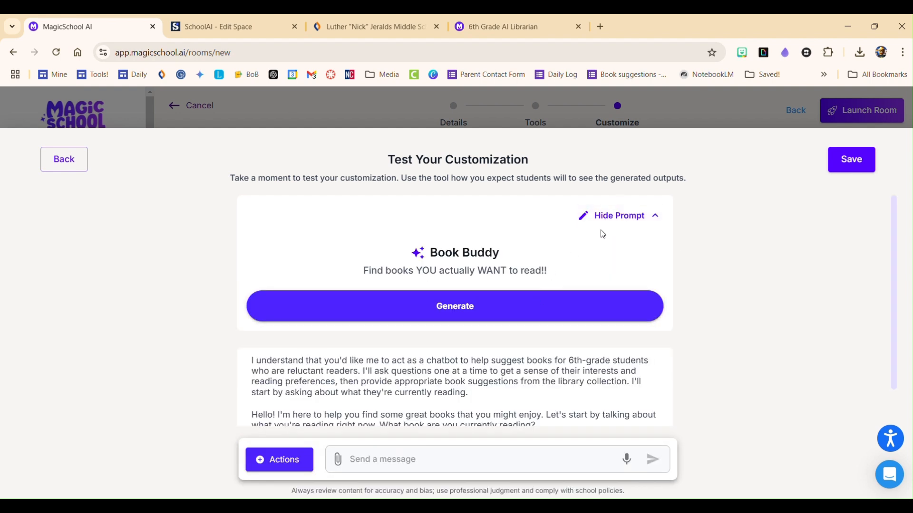
{"action": "left_click", "coordinate": [615, 215]}
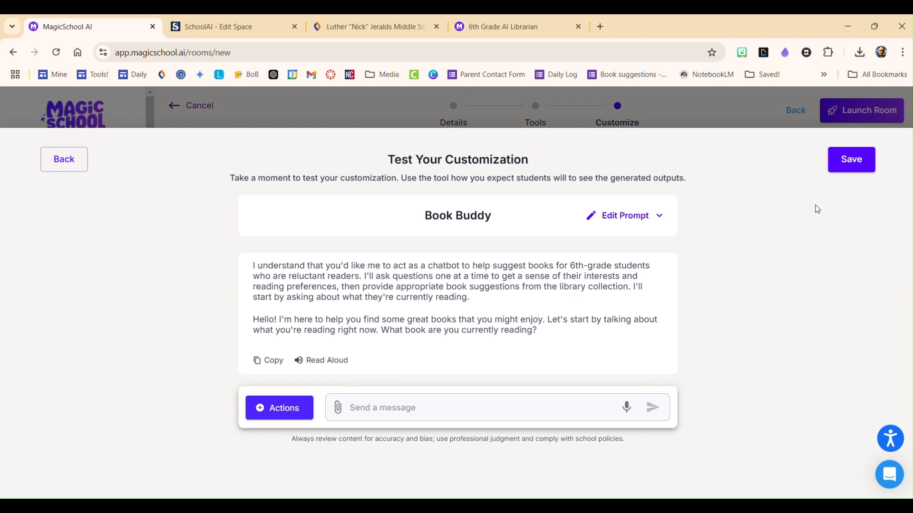
{"action": "left_click", "coordinate": [416, 408]}
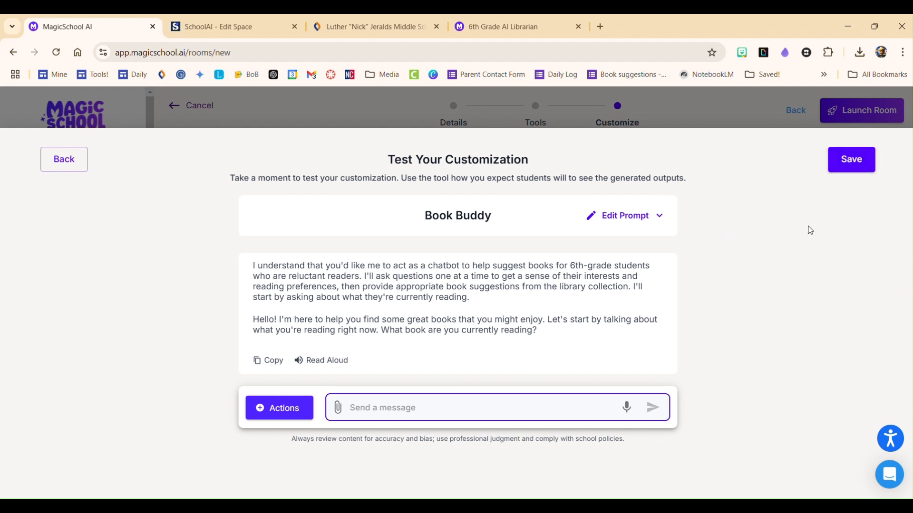
{"action": "left_click", "coordinate": [851, 159]}
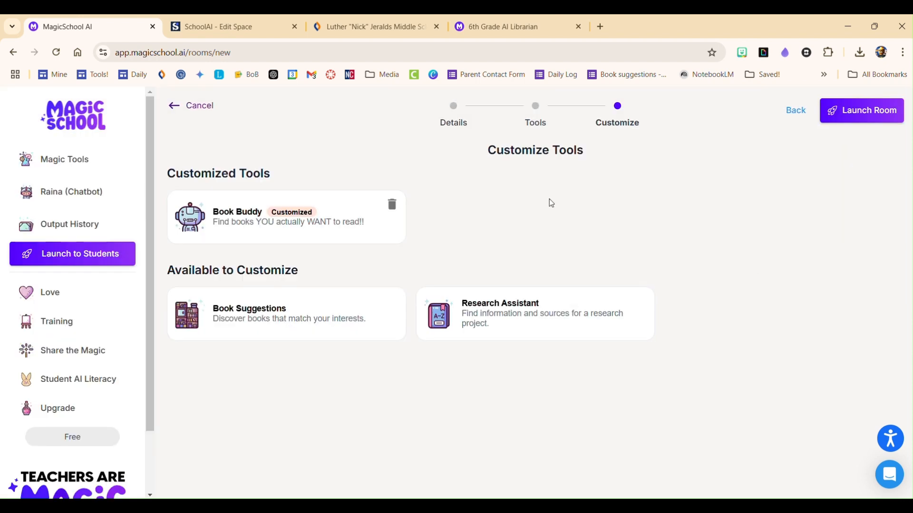
Launch the Virtual Media Coordinator room and copy its join URL for students.
{"action": "left_click", "coordinate": [862, 117]}
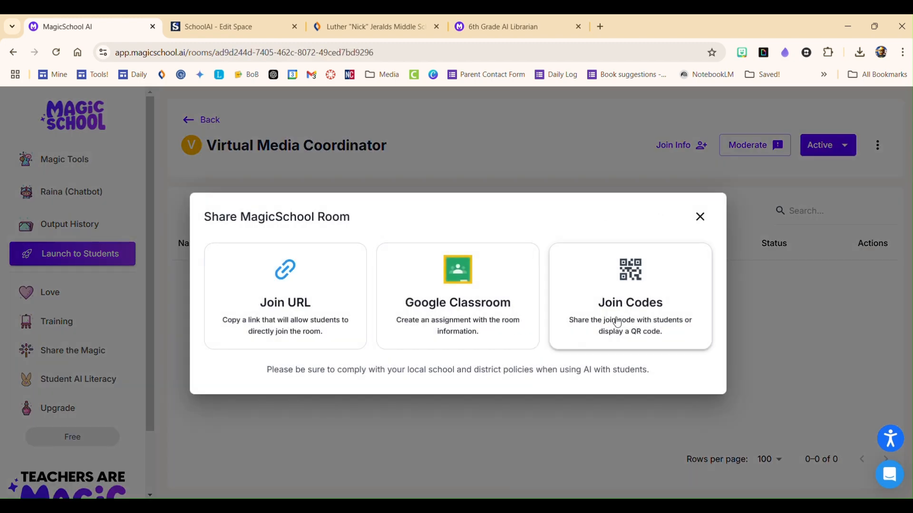
{"action": "left_click", "coordinate": [299, 308]}
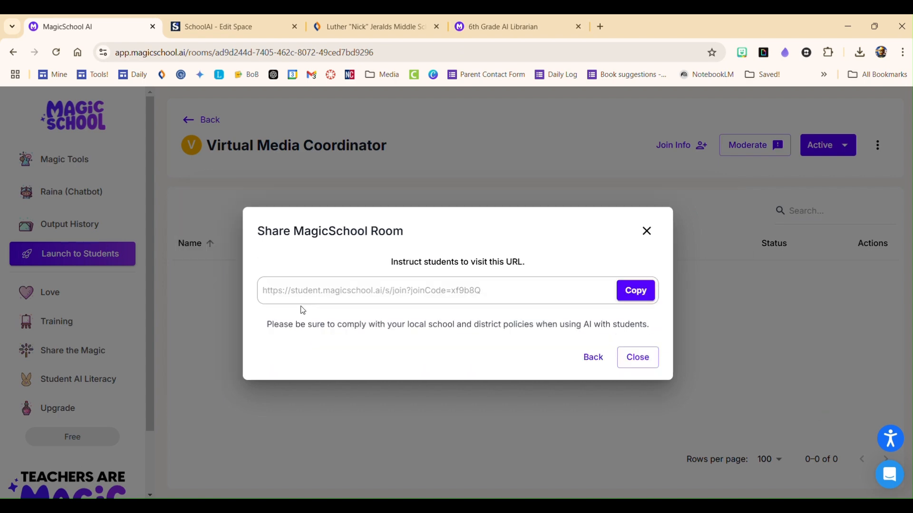
{"action": "left_click", "coordinate": [635, 290]}
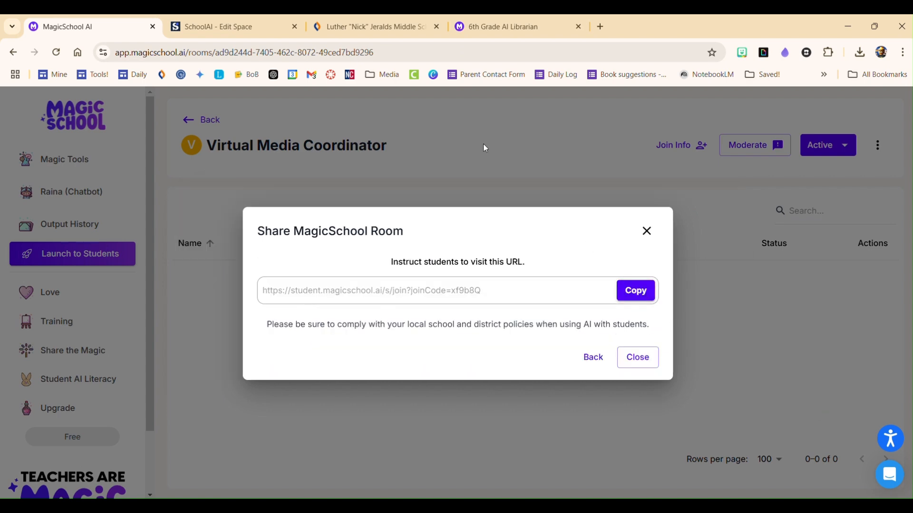